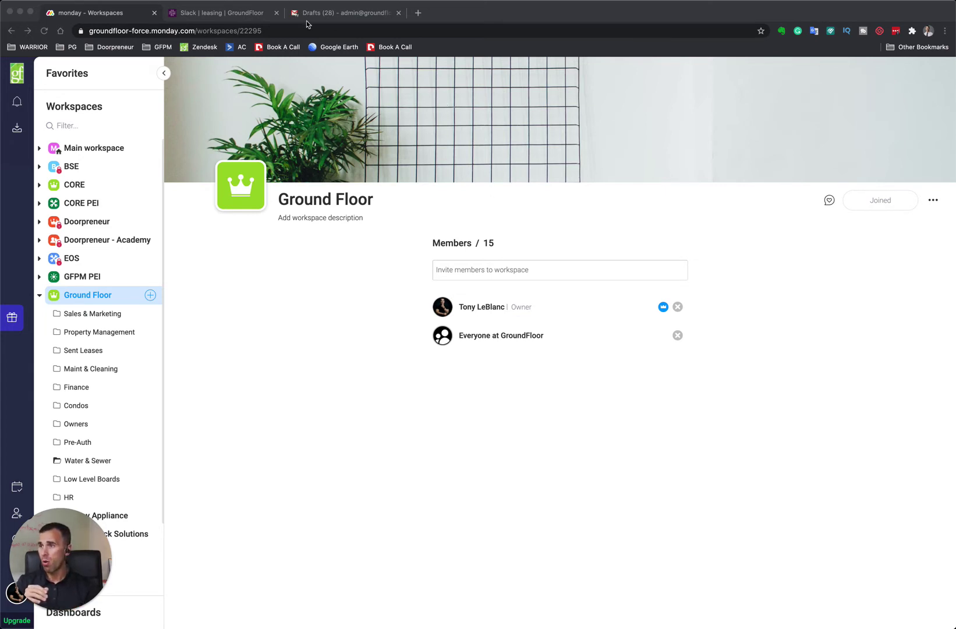
In Slack's #leasing, select the 3:26 PM deposit alert text, then return to the Ground Floor workspace
click(229, 15)
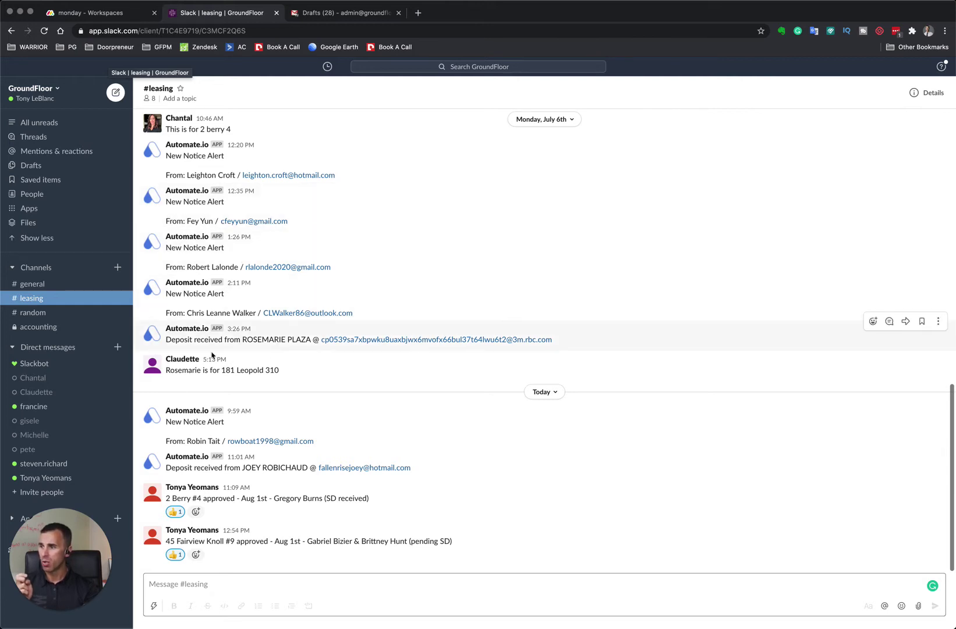
click(168, 339)
drag(167, 340, 371, 340)
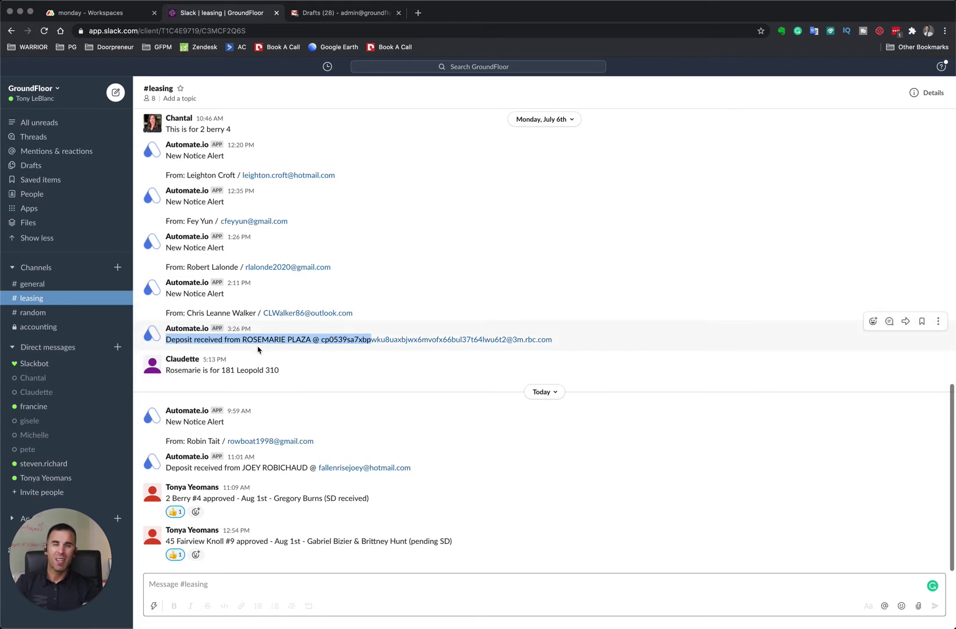
click(81, 13)
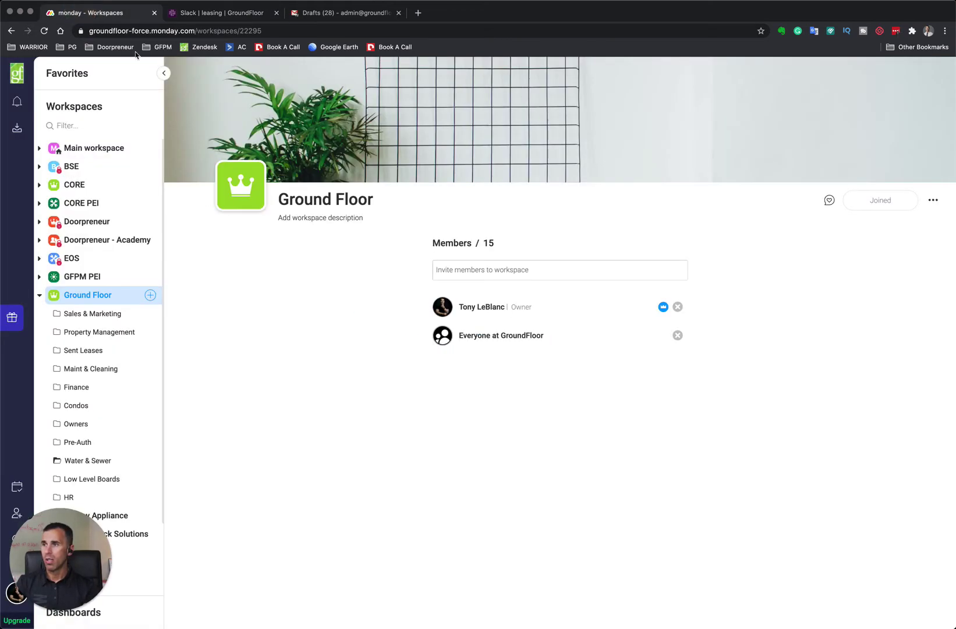
click(197, 14)
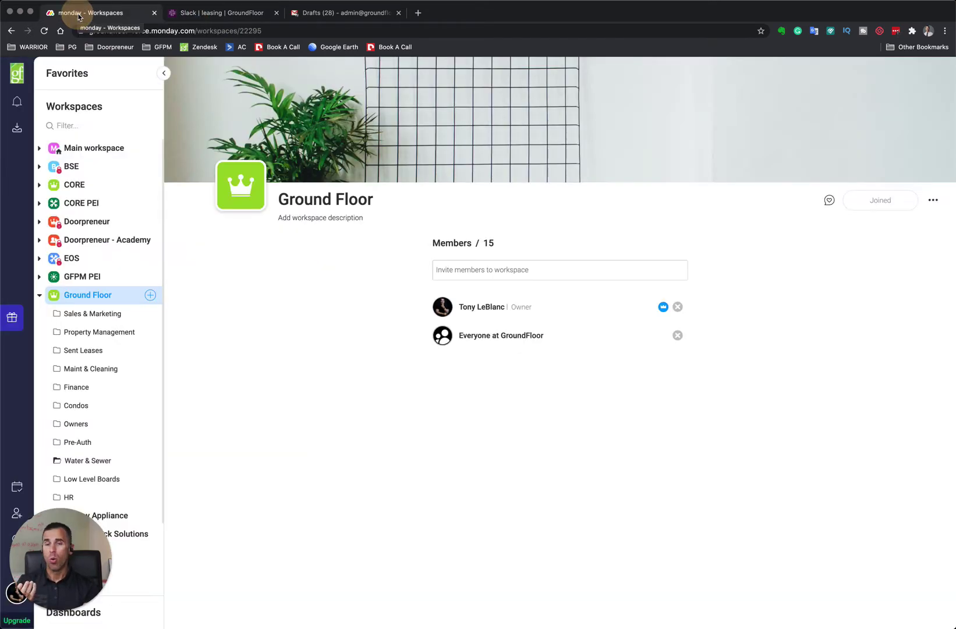
click(79, 15)
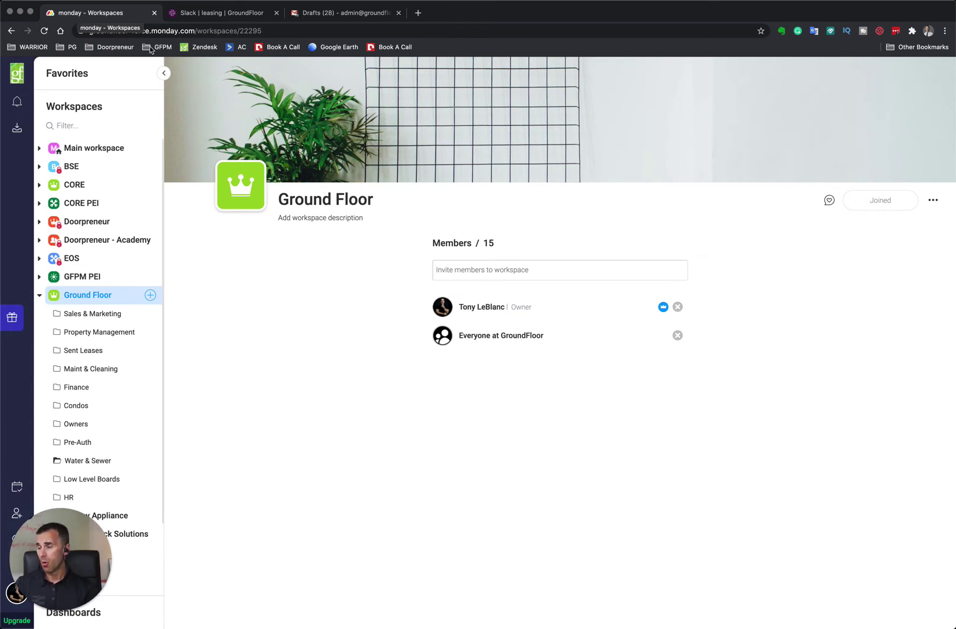
Expand Property Management in the sidebar and open the Applications board
click(89, 335)
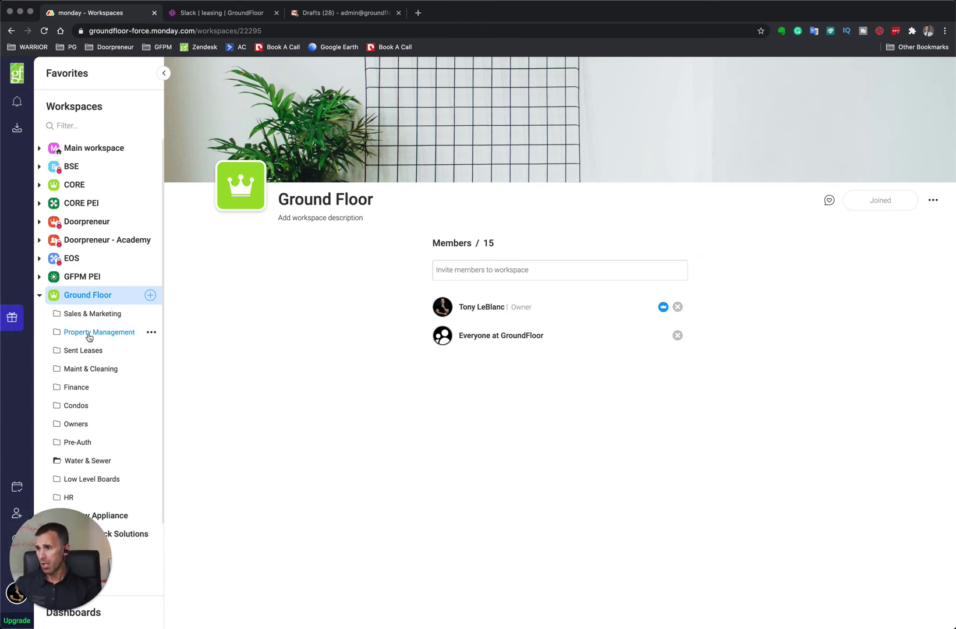
click(83, 351)
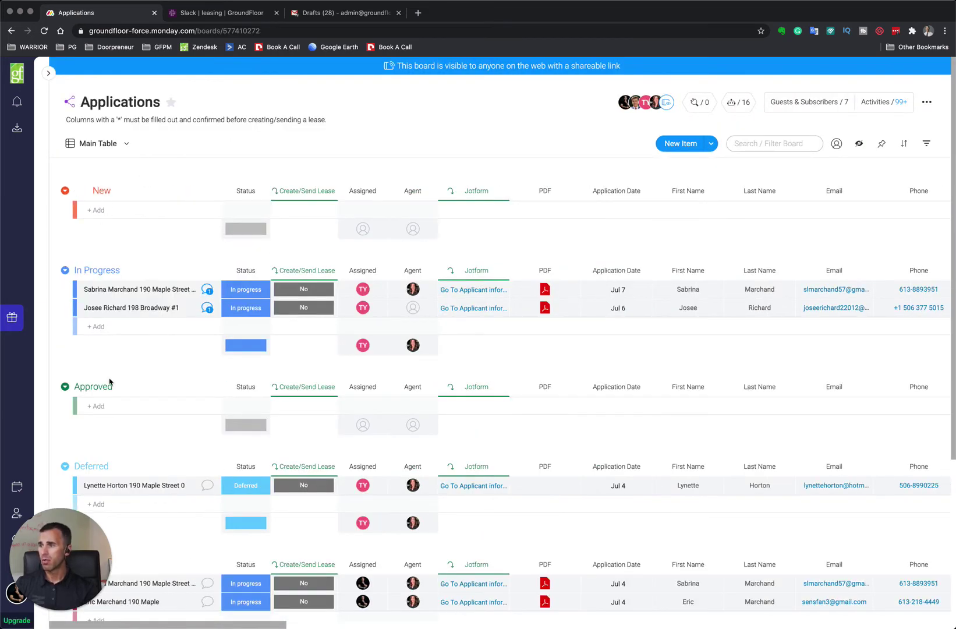
scroll(113, 407, down, 2)
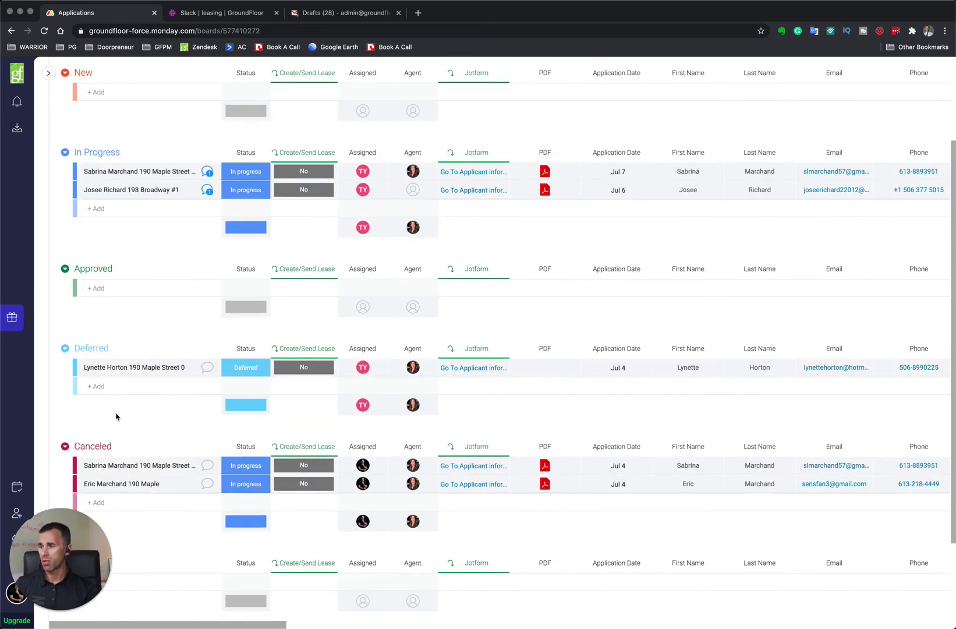
scroll(116, 416, up, 2)
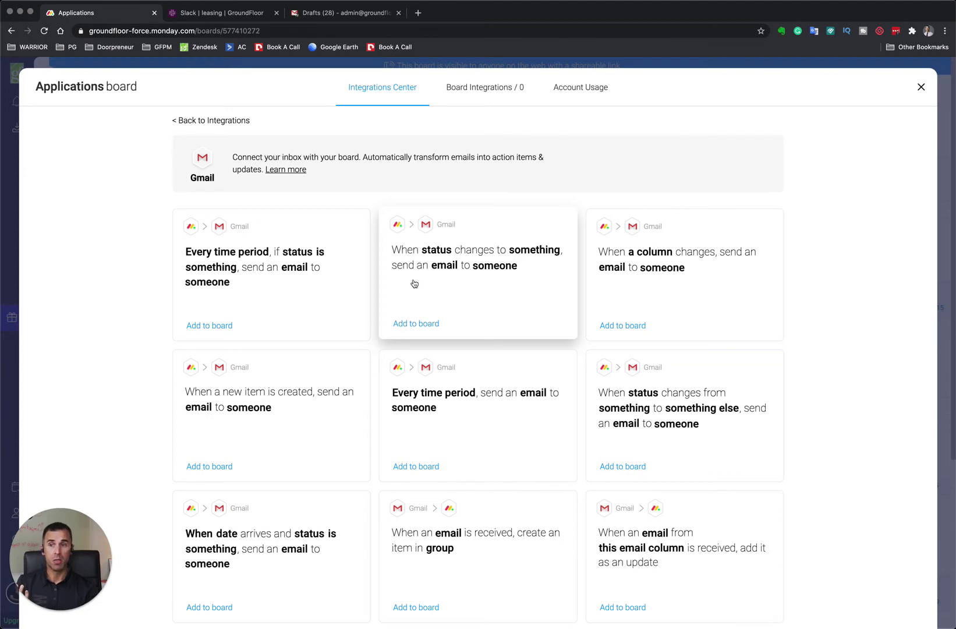
Build the Gmail recipe from the company admin account: when Status changes to New, email the Email column
click(446, 267)
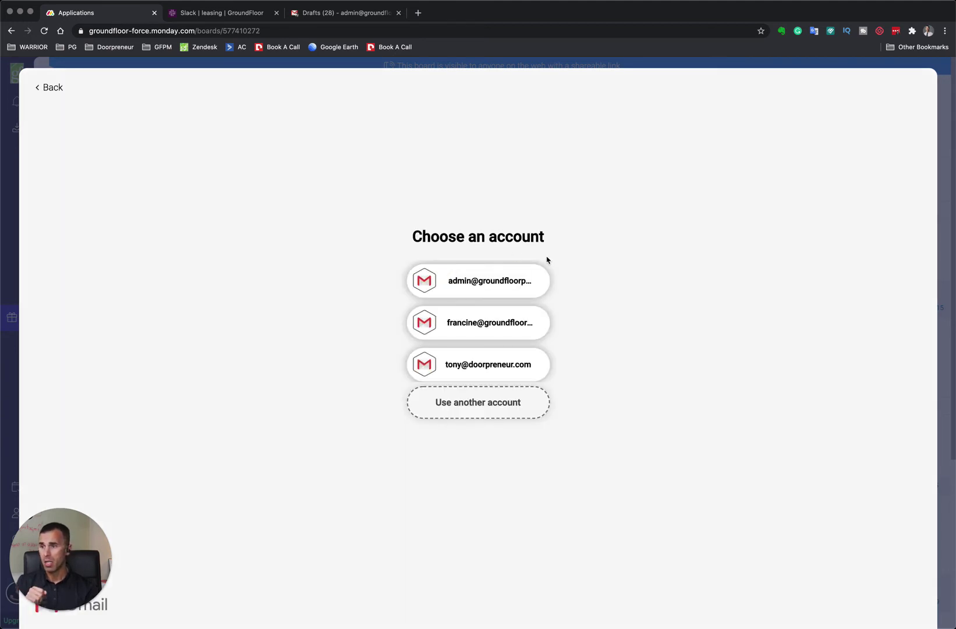
click(492, 287)
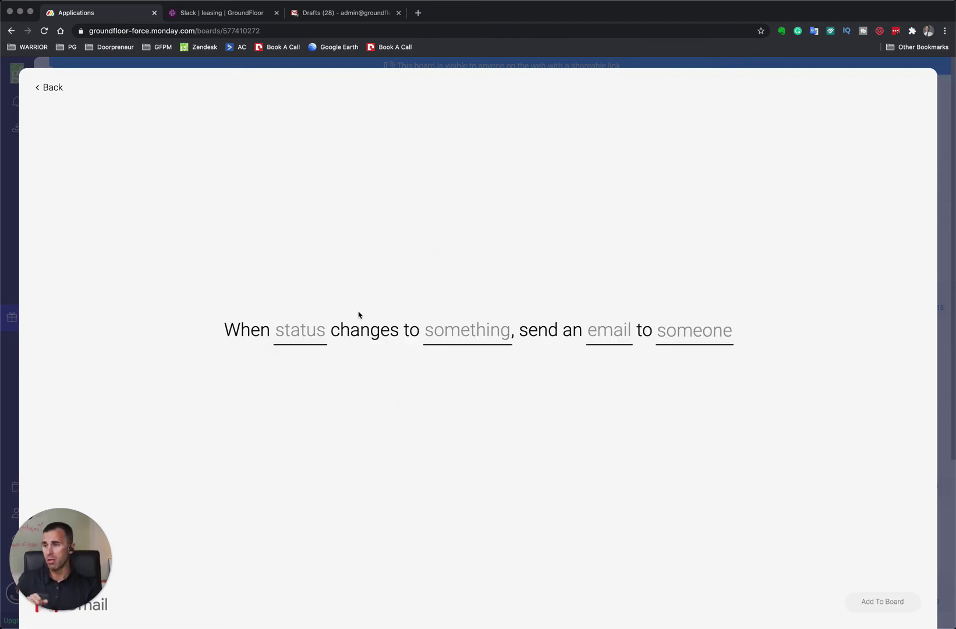
click(300, 333)
click(307, 385)
click(462, 335)
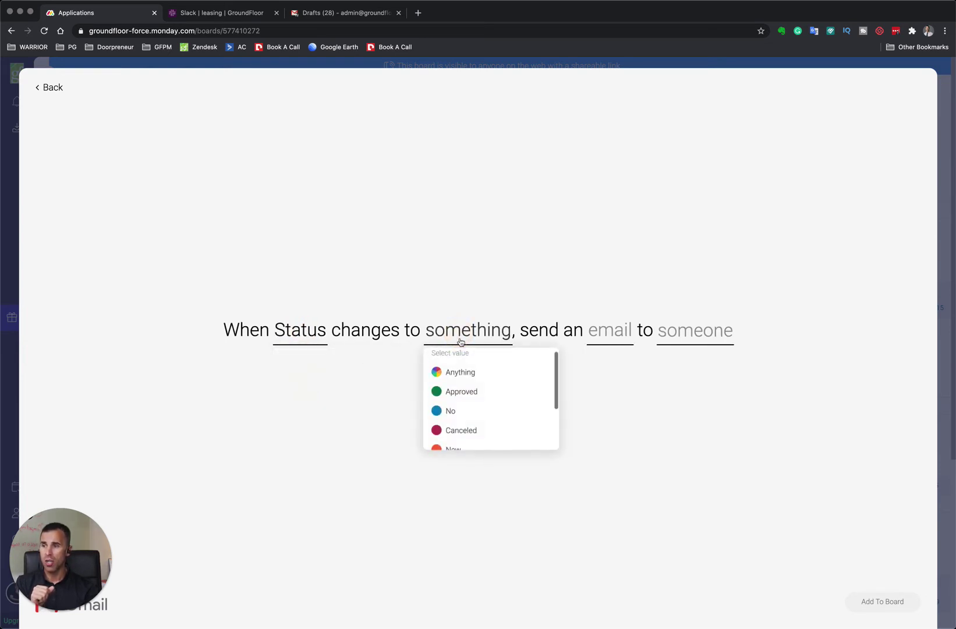
scroll(461, 425, down, 1)
click(455, 424)
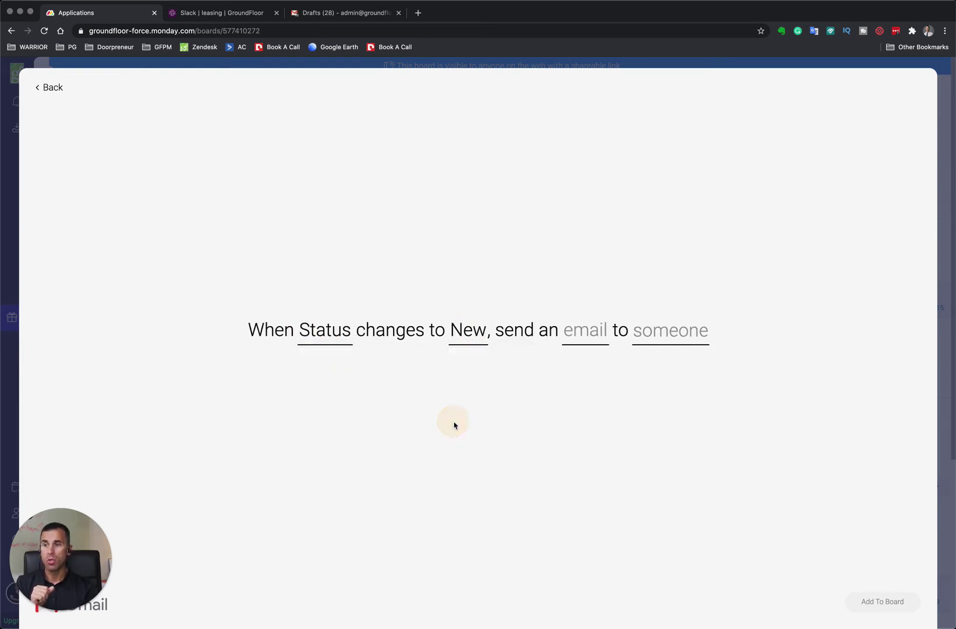
click(667, 330)
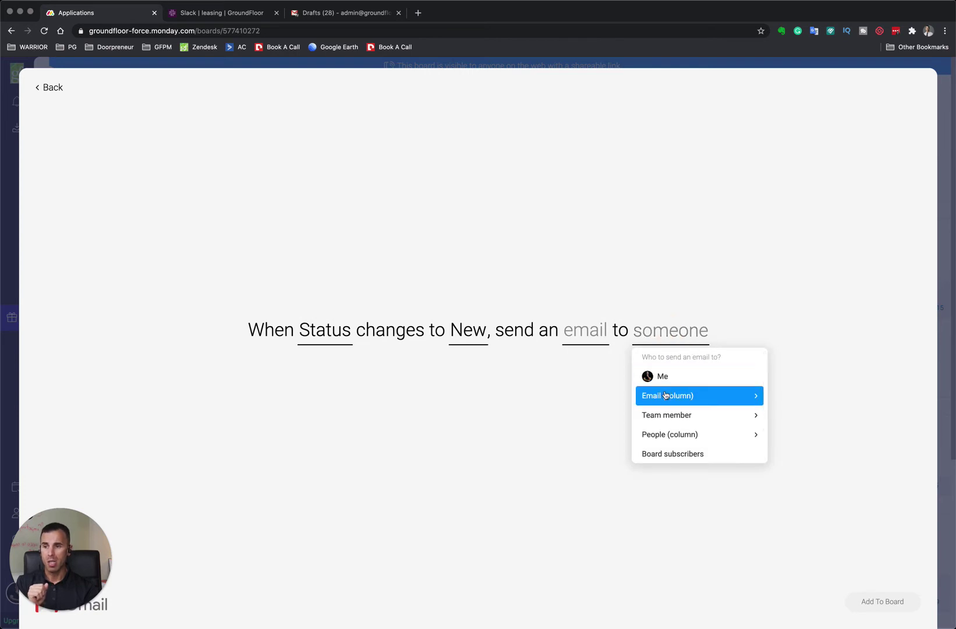
click(681, 397)
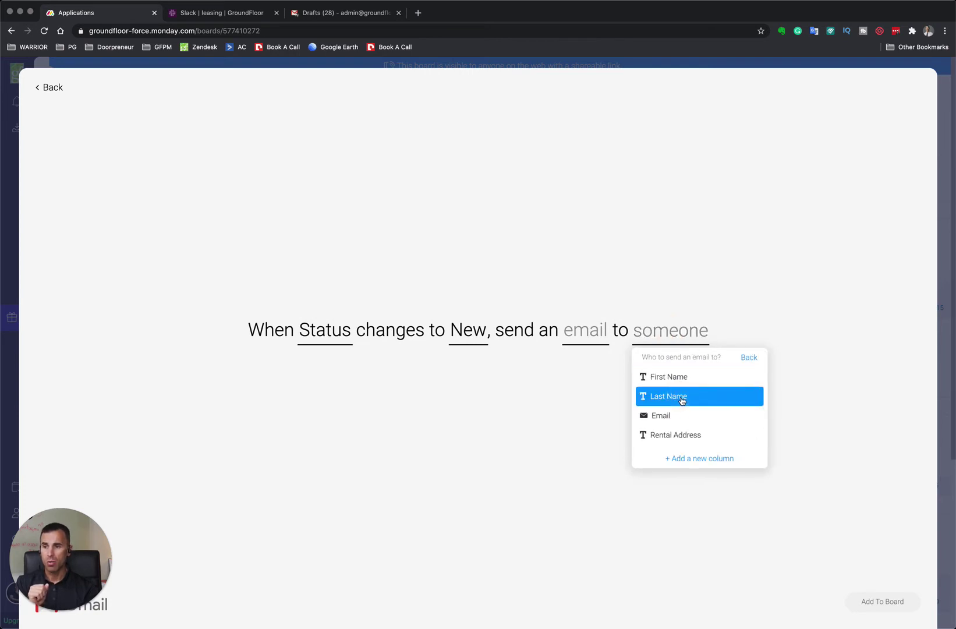
click(657, 419)
click(593, 331)
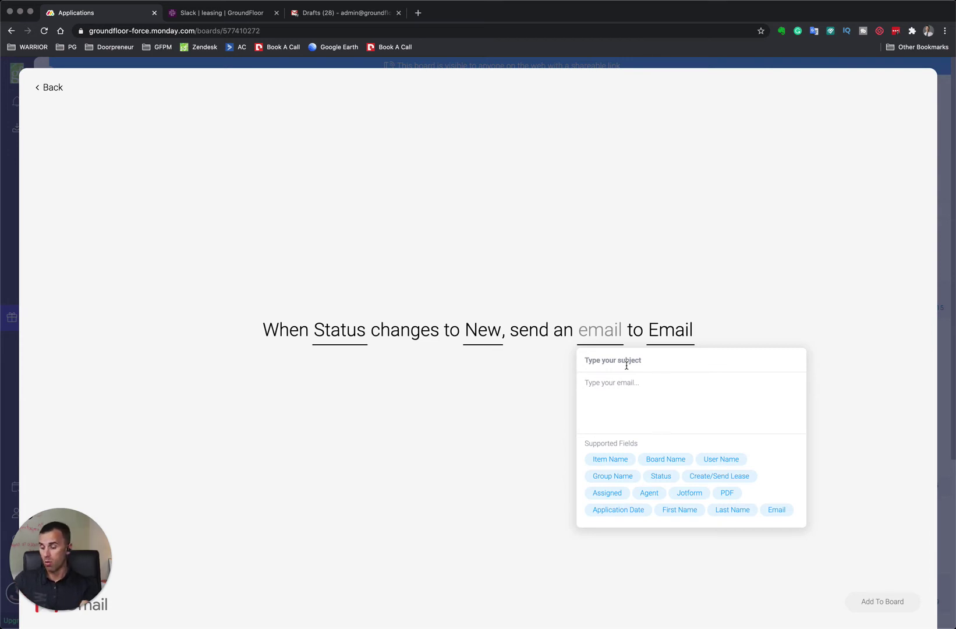
Enter the recipe email subject 'Thank you! New Application', correcting the typo
text(New A)
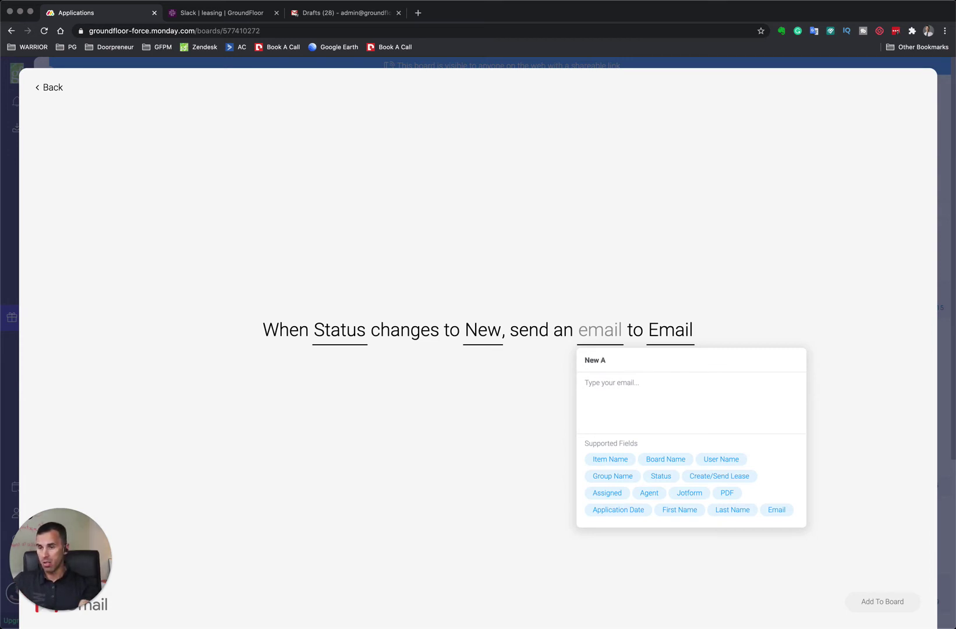
text(pplicaiton)
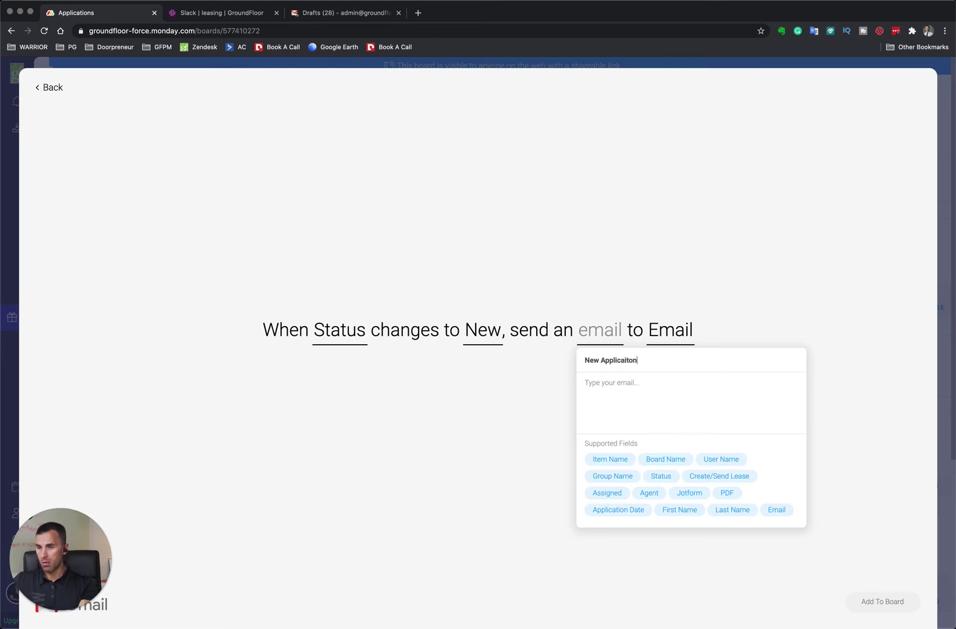
key(BackSpace)
key(BackSpace)
key(BackSpace)
key(BackSpace)
text(tion)
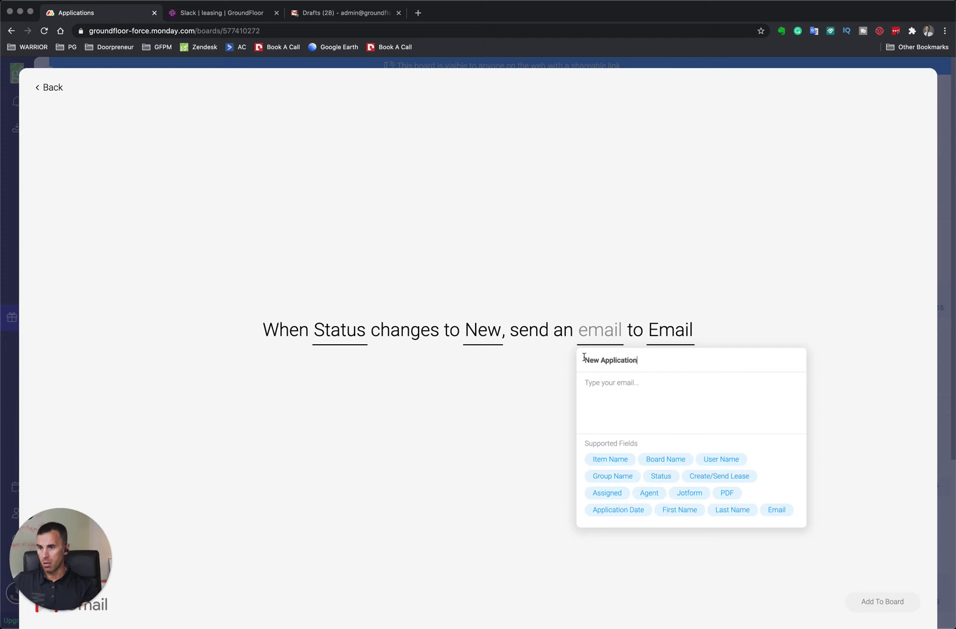
text(Thank yo)
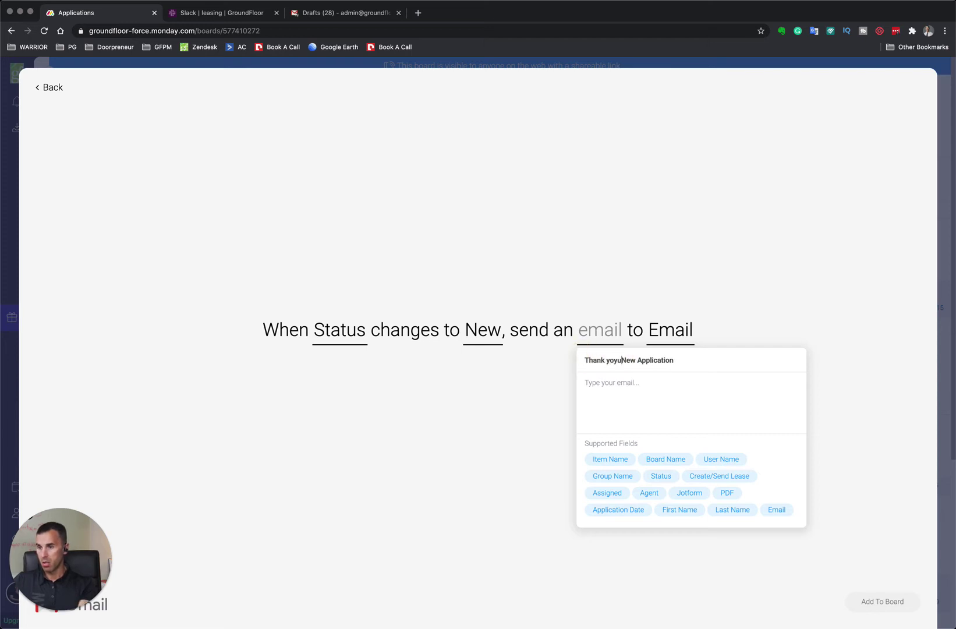
text(u!)
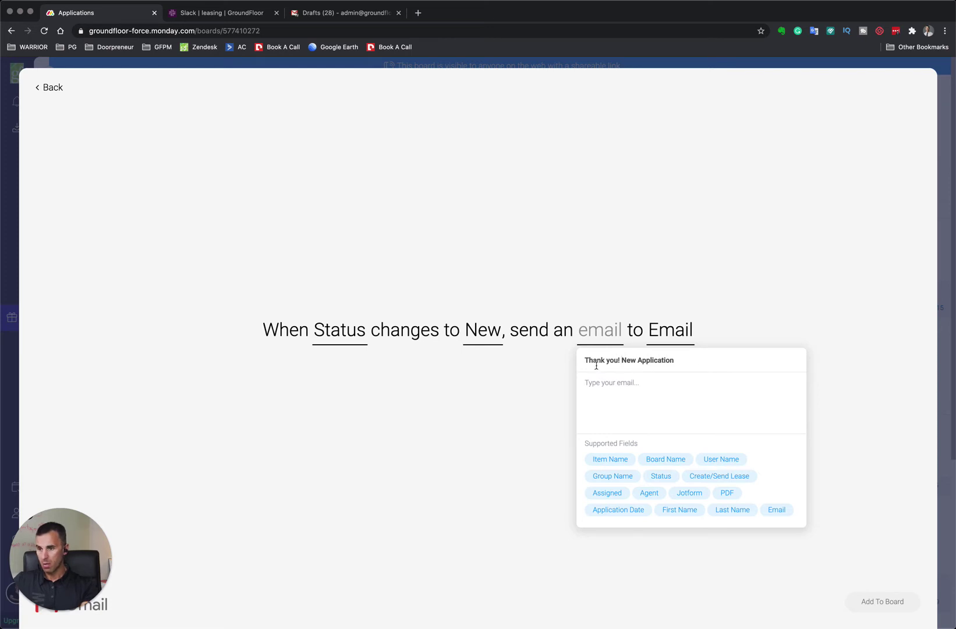
Copy the body text of the Application Approved draft from Gmail
click(616, 385)
click(311, 12)
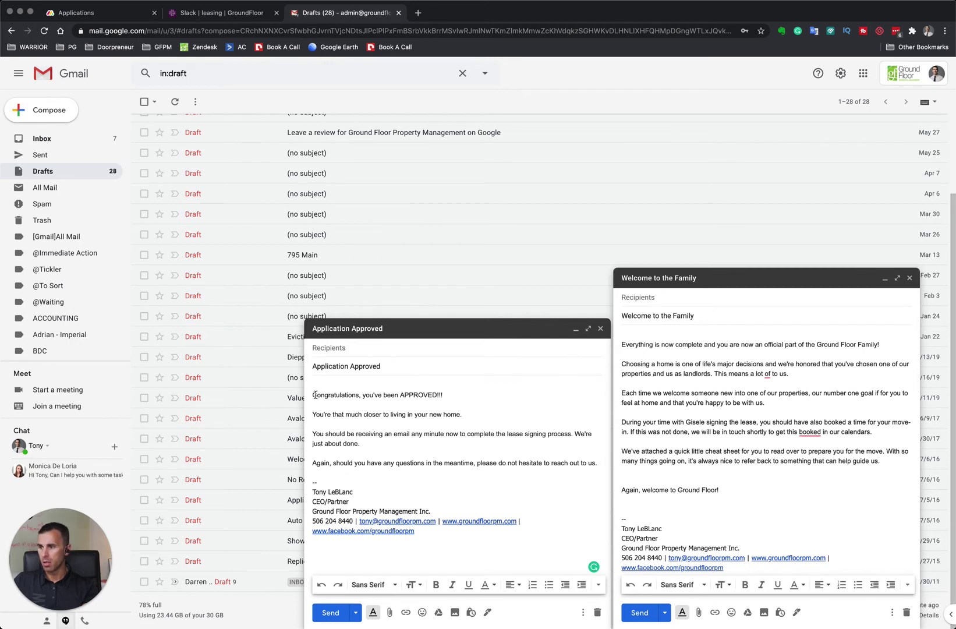
drag(313, 394, 597, 463)
key(super+c)
Insert the First Name placeholder and paste the approval message into the email body
click(94, 13)
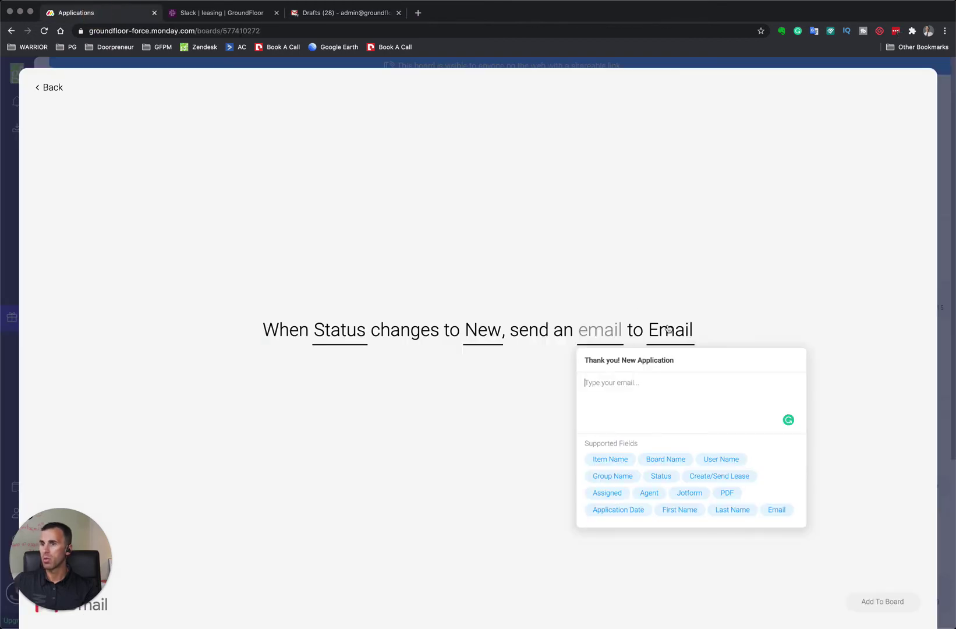
click(595, 387)
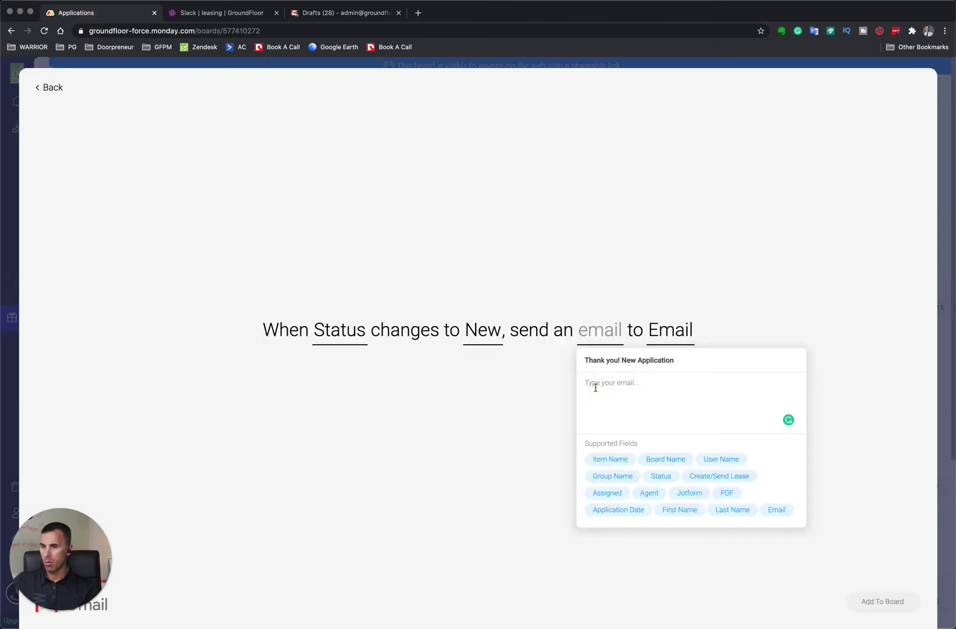
scroll(685, 489, down, 1)
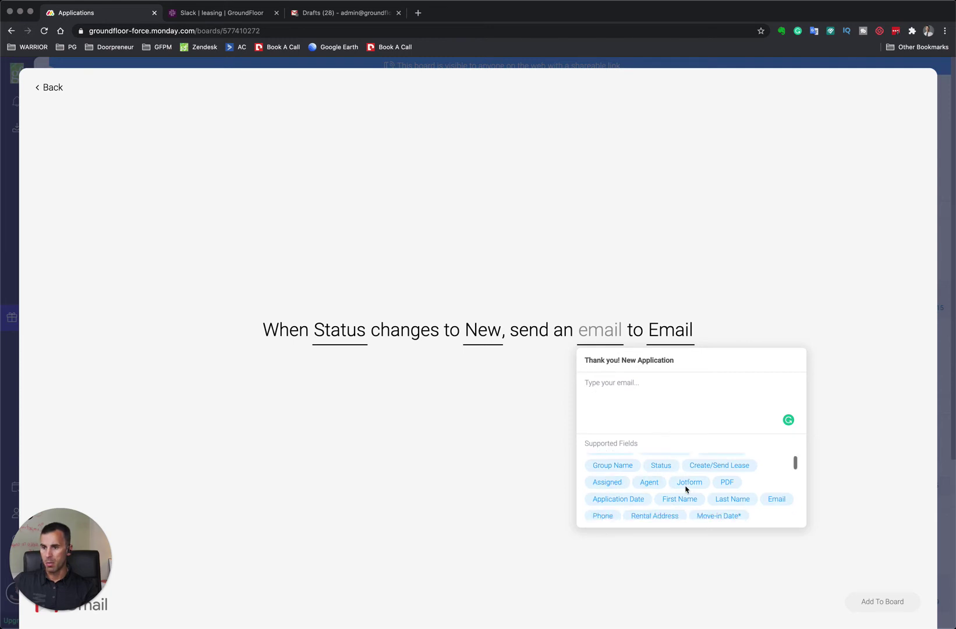
click(676, 496)
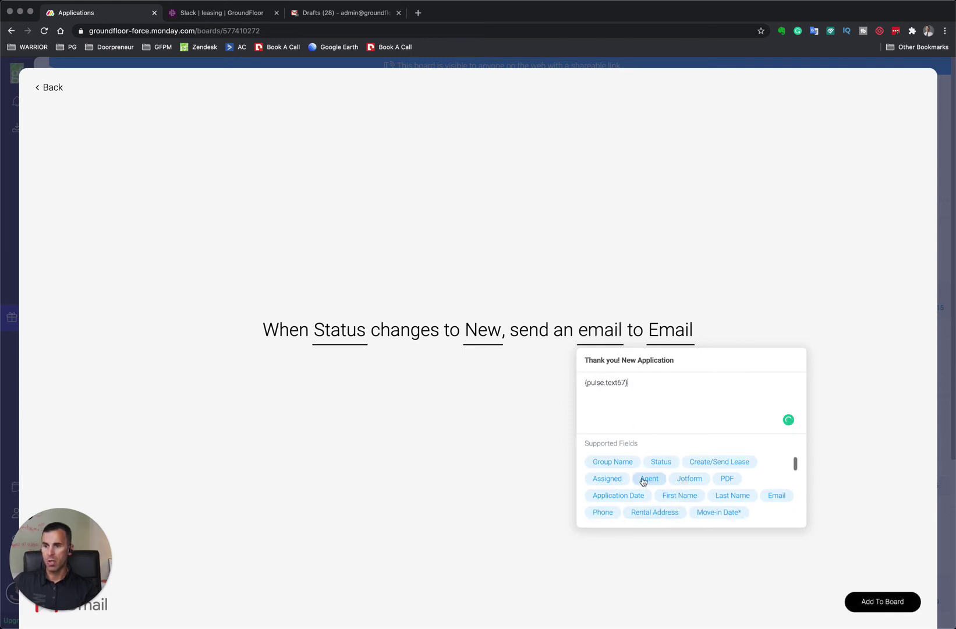
scroll(642, 481, down, 8)
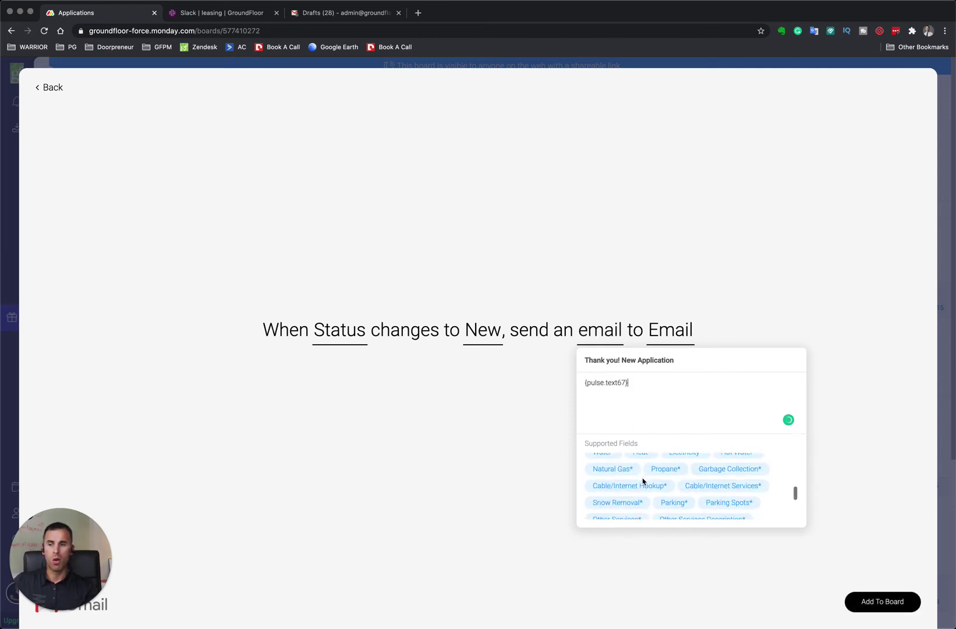
scroll(642, 481, up, 9)
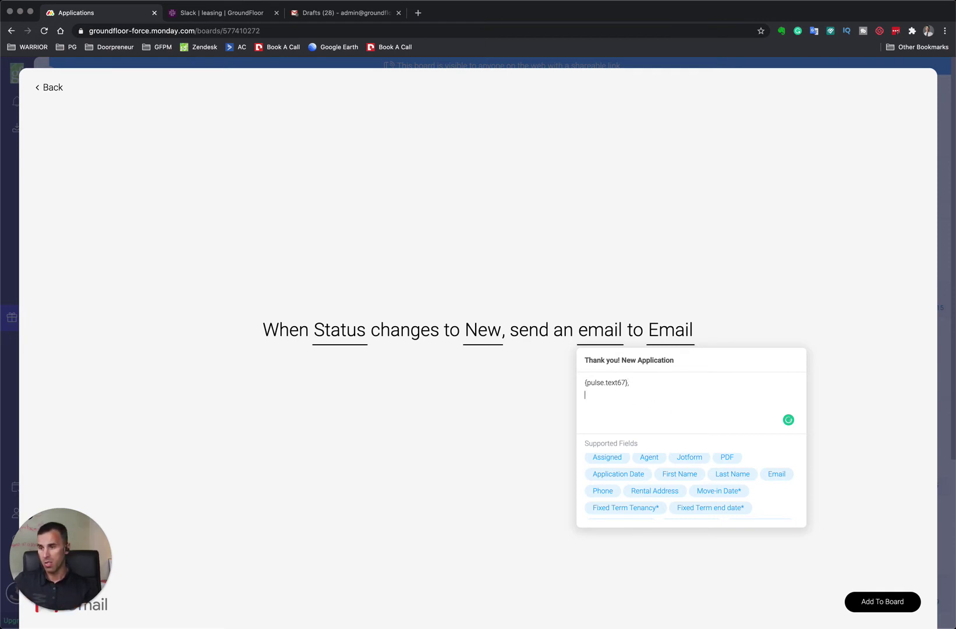
key(super+v)
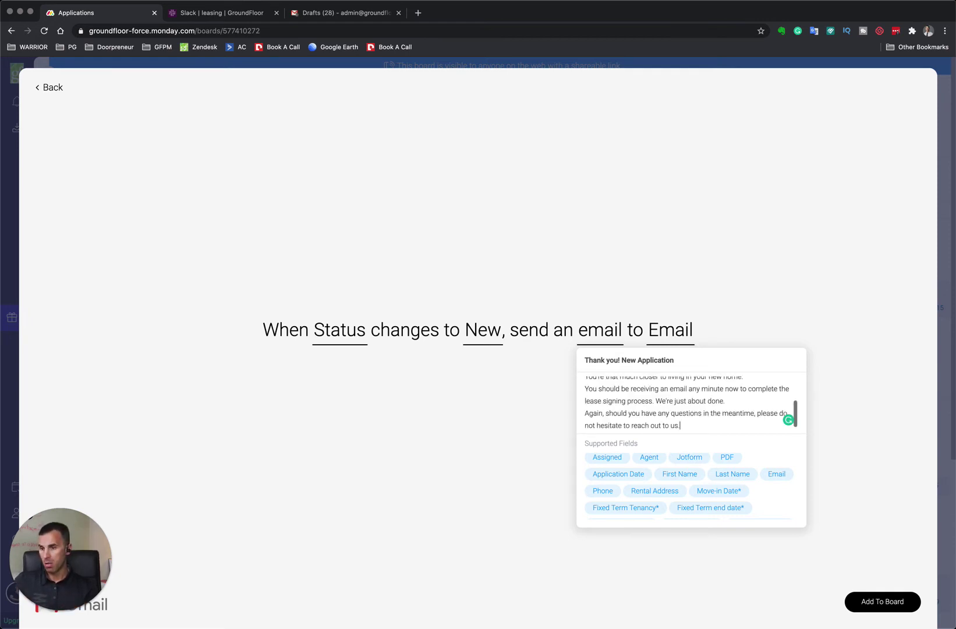
Add line breaks after APPROVED!!! and around "We're just about done." so it sits on its own line
click(727, 400)
key(Return)
scroll(727, 401, up, 5)
click(726, 404)
key(Return)
scroll(726, 404, down, 1)
scroll(703, 410, down, 1)
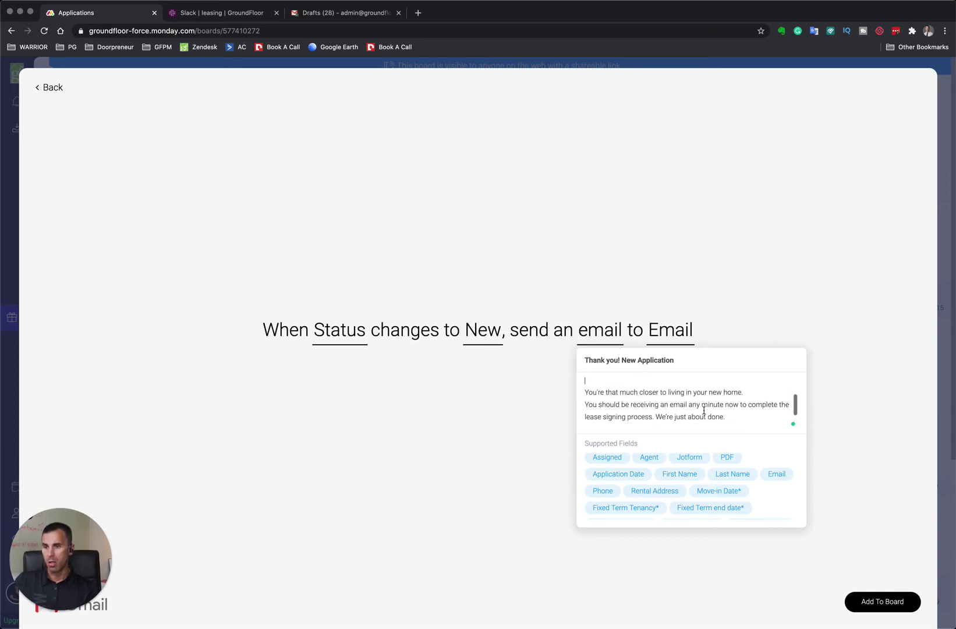
click(656, 416)
key(Return)
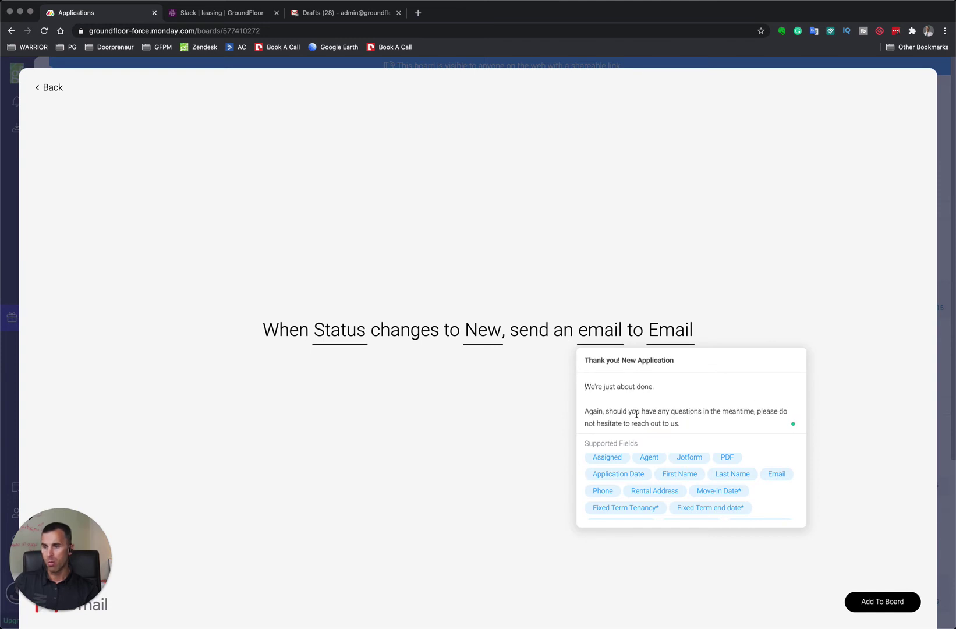
scroll(652, 397, up, 3)
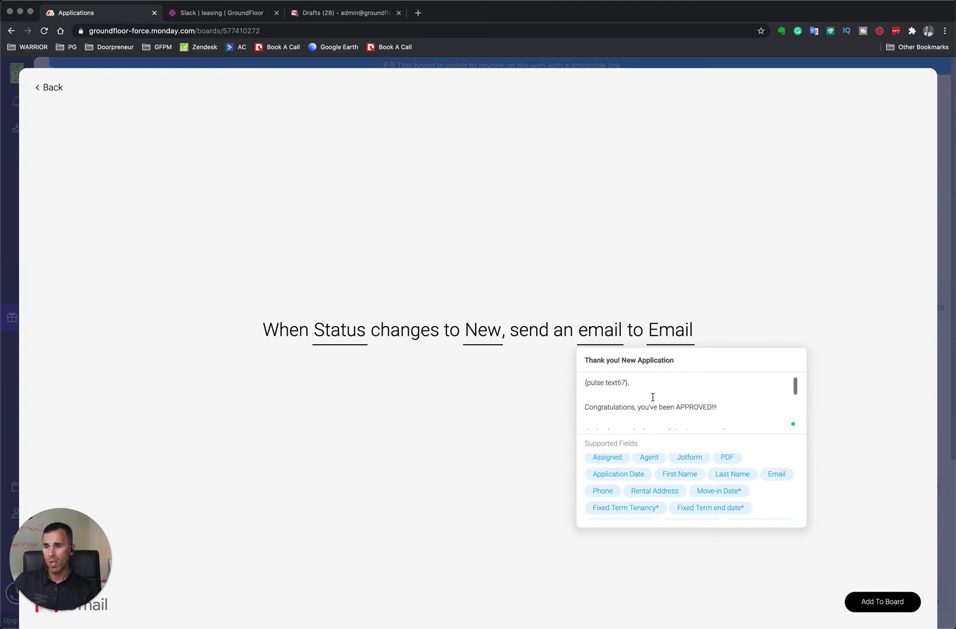
scroll(639, 391, down, 5)
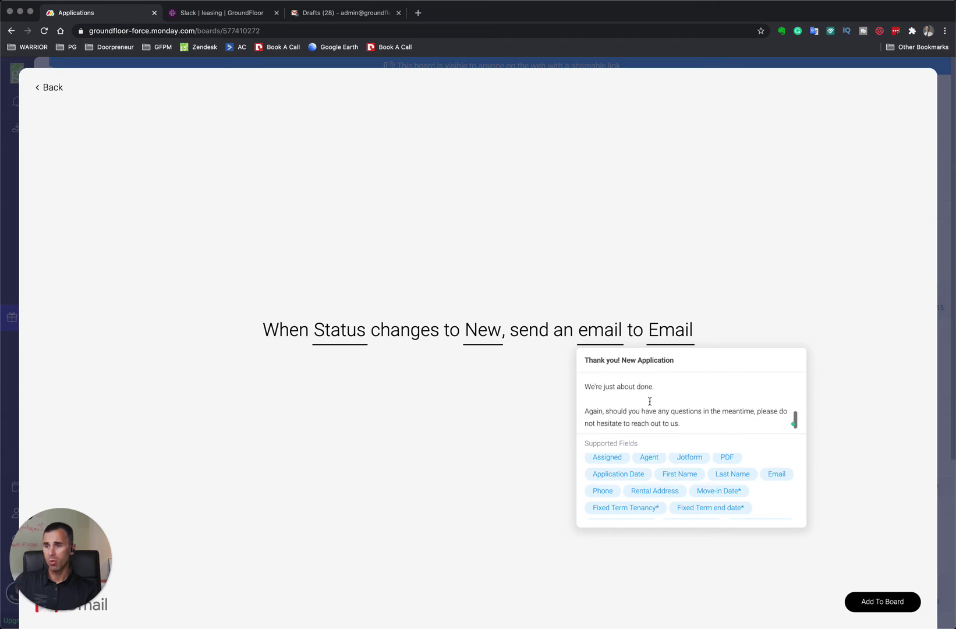
scroll(674, 455, down, 4)
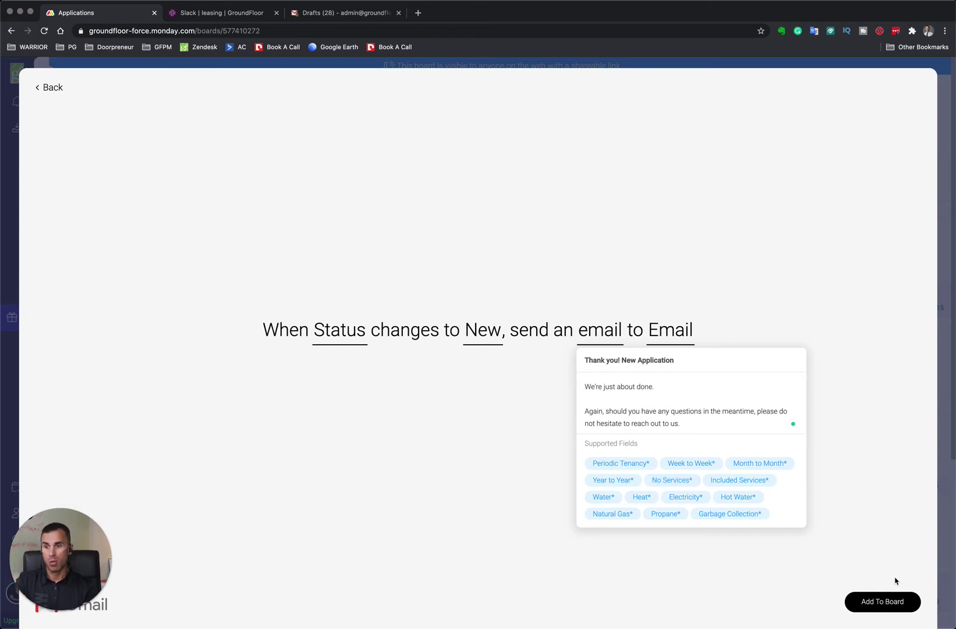
Add the New-status email automation to the board and close the integrations window
click(882, 603)
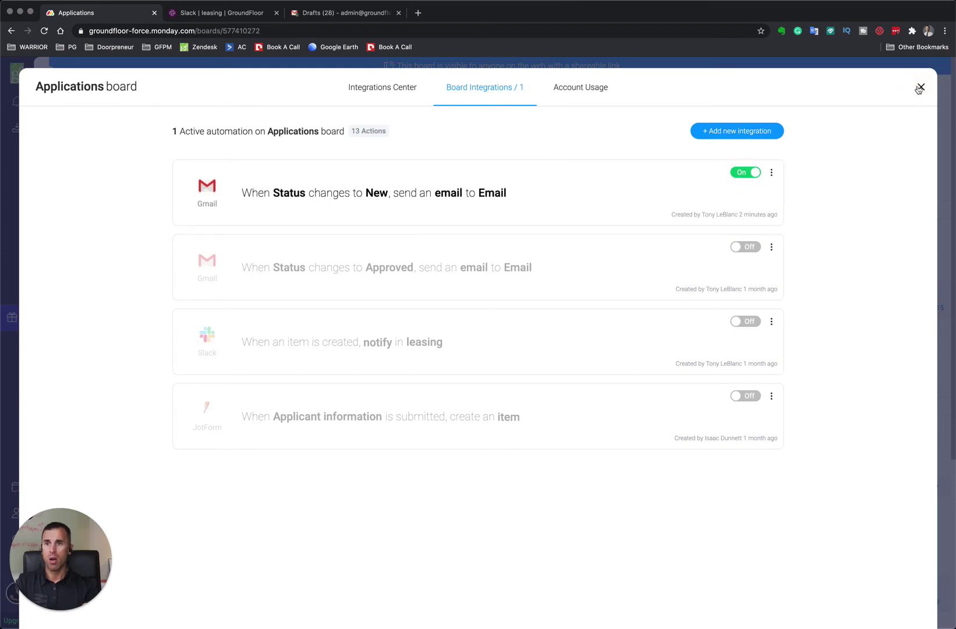
click(919, 90)
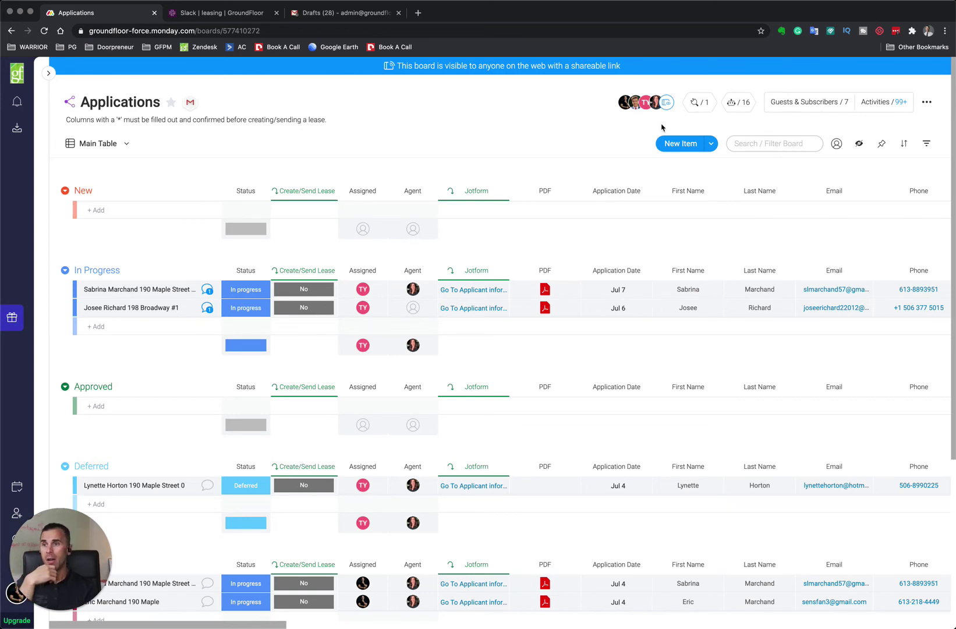
Add a new Gmail status-change send-email recipe using the company Gmail account
click(698, 103)
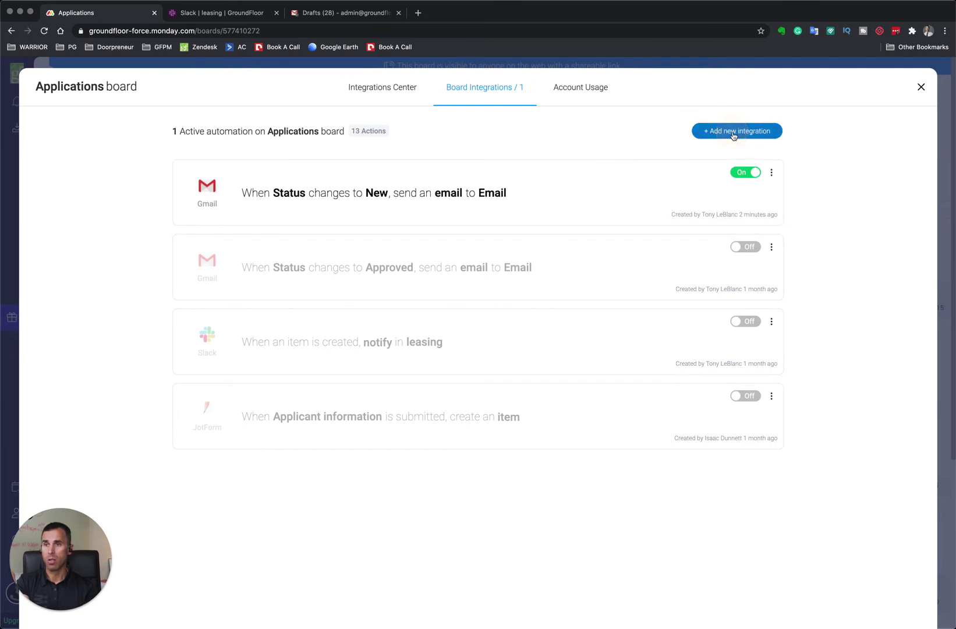
click(733, 132)
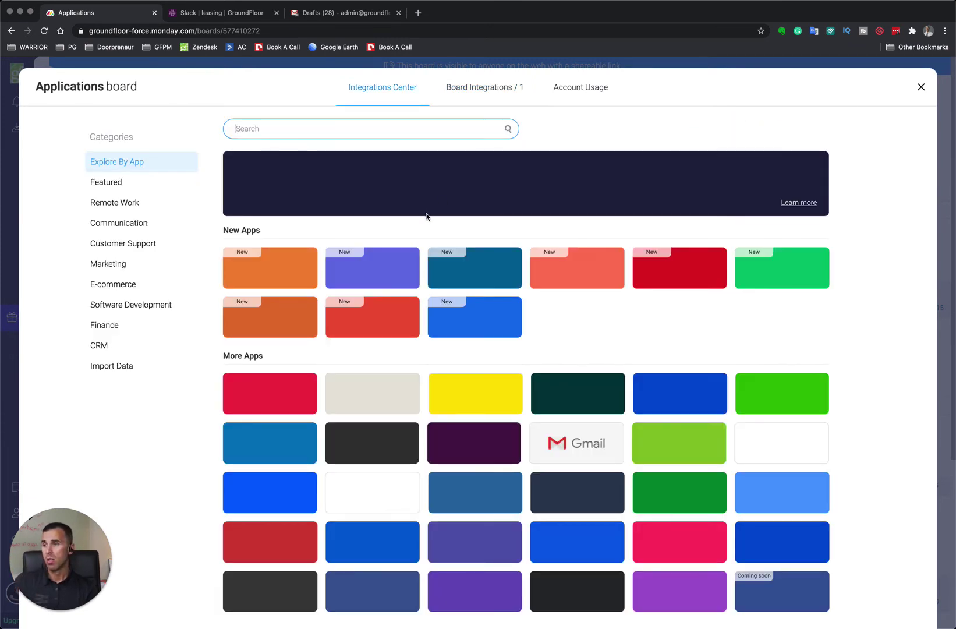
click(582, 443)
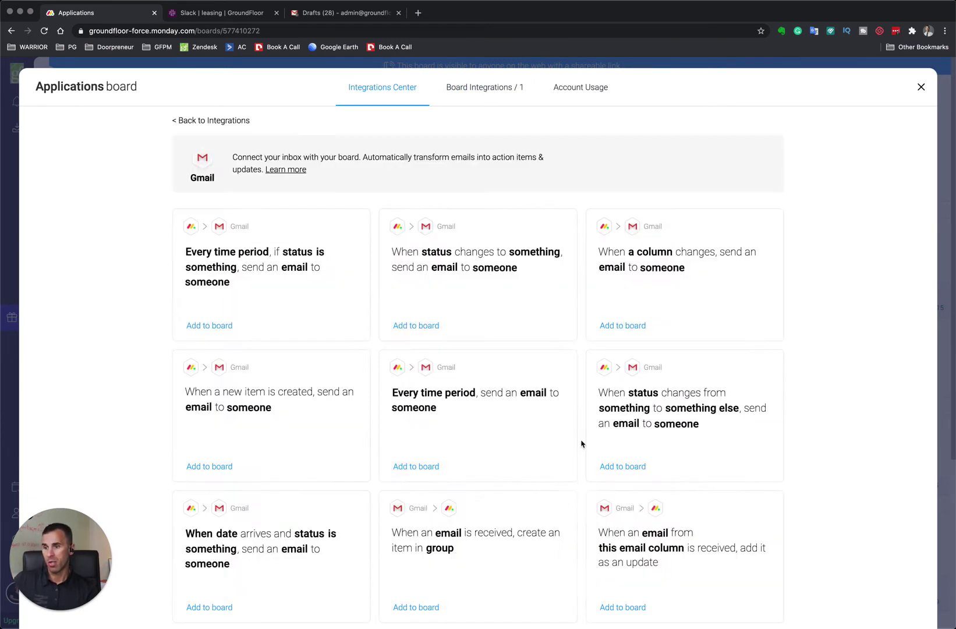
click(433, 262)
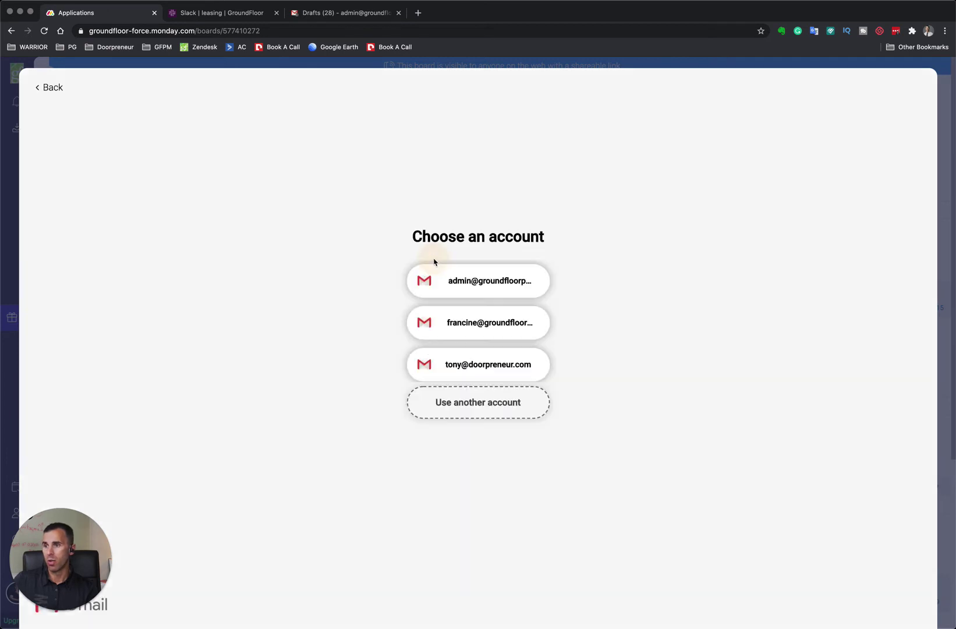
click(478, 283)
Set the trigger to Status changing to Approved and the recipient to the Email column
click(298, 330)
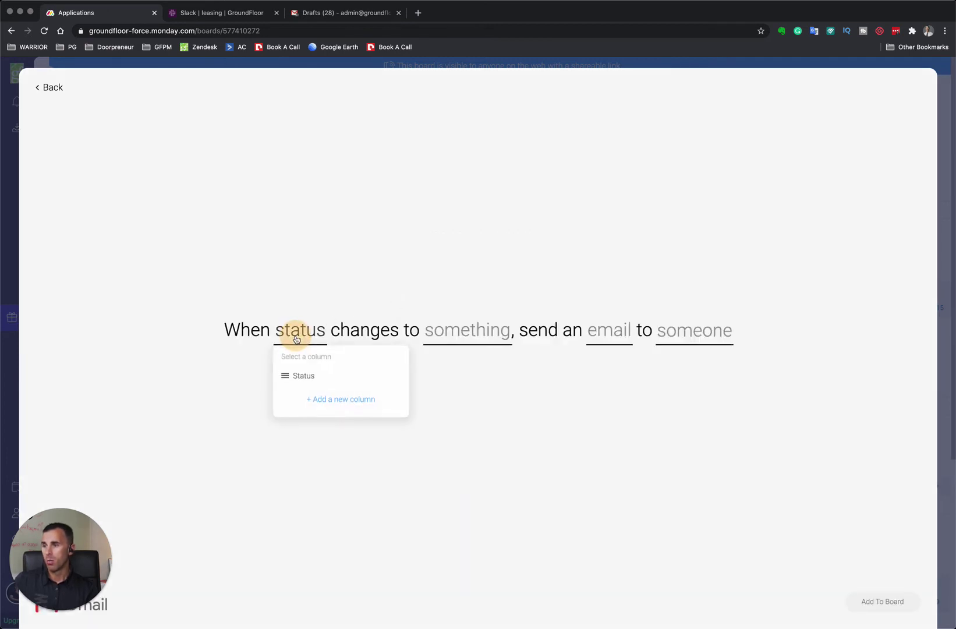
click(314, 377)
click(444, 337)
scroll(465, 395, down, 1)
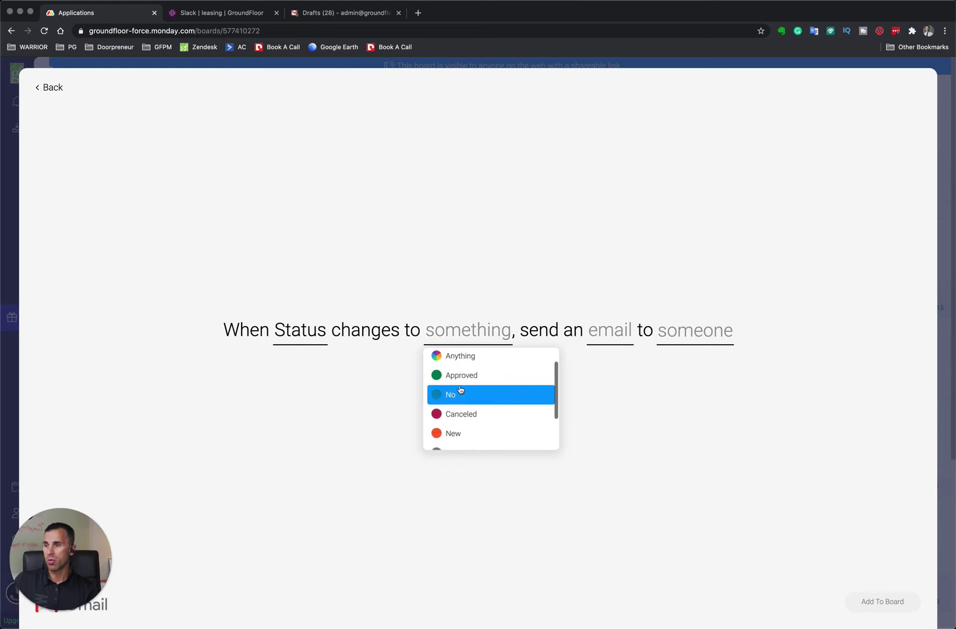
click(454, 390)
click(468, 337)
click(489, 390)
click(698, 329)
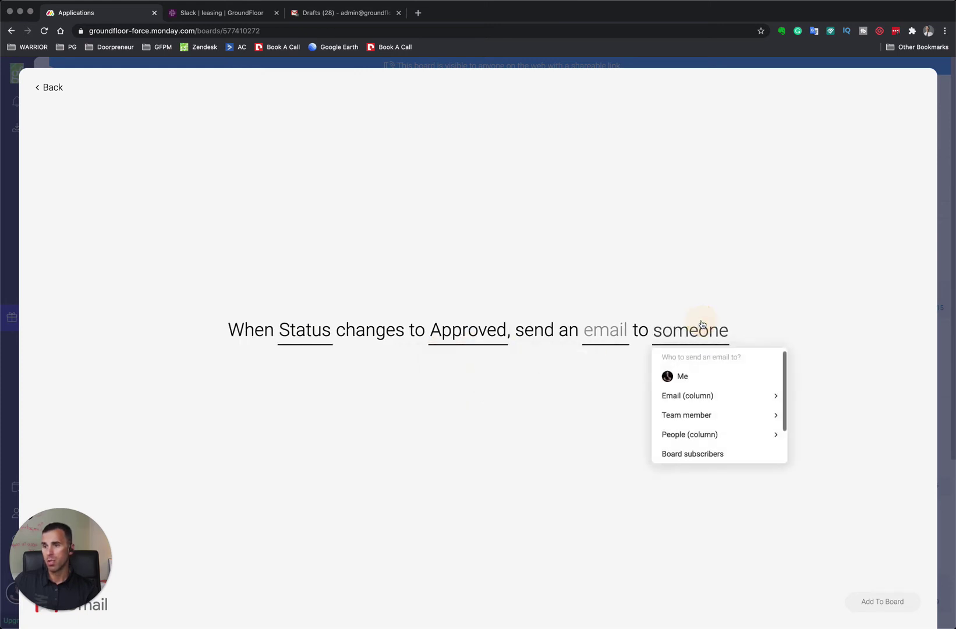
click(676, 396)
click(679, 415)
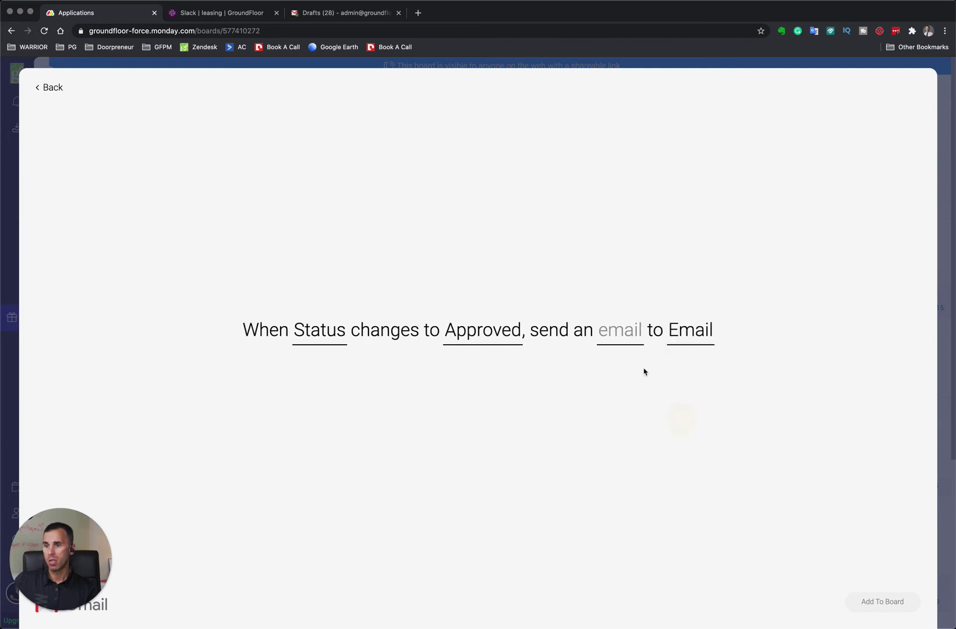
click(619, 330)
Enter the Approved email subject 'Application - Approval!'
click(643, 362)
text(A)
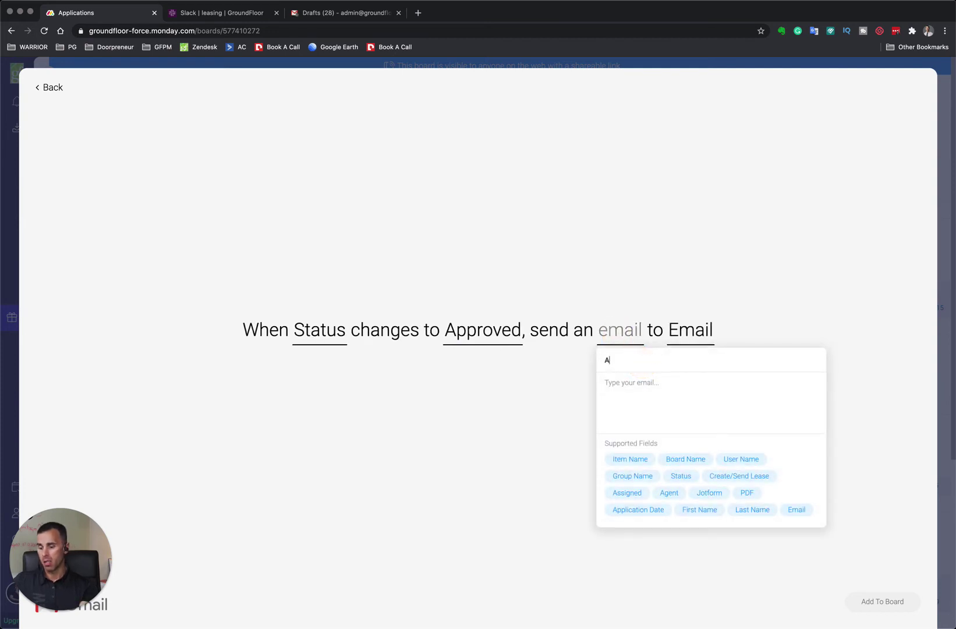
text(pplicaiton - App)
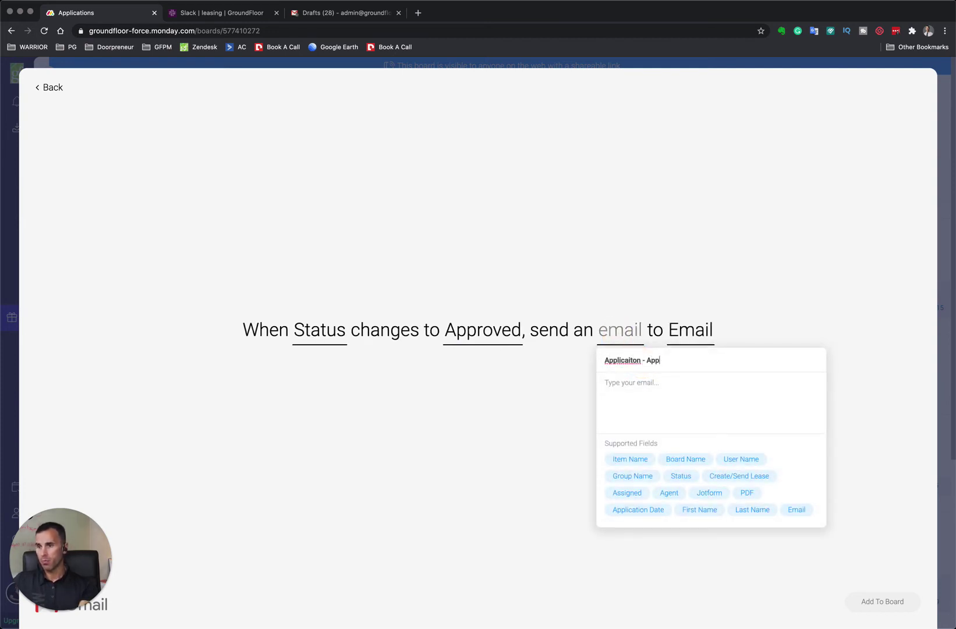
text(roval!)
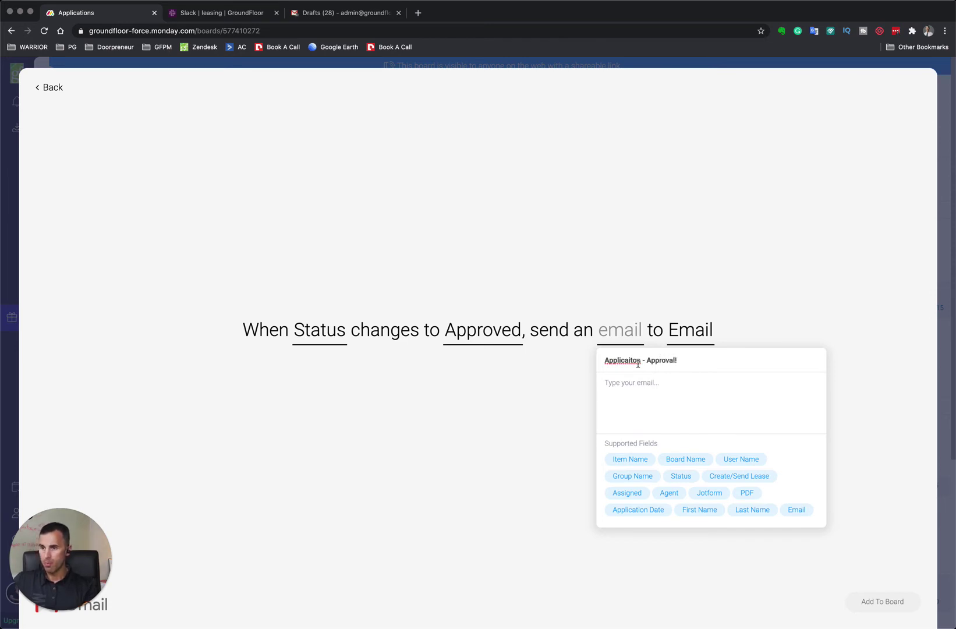
double_click(621, 357)
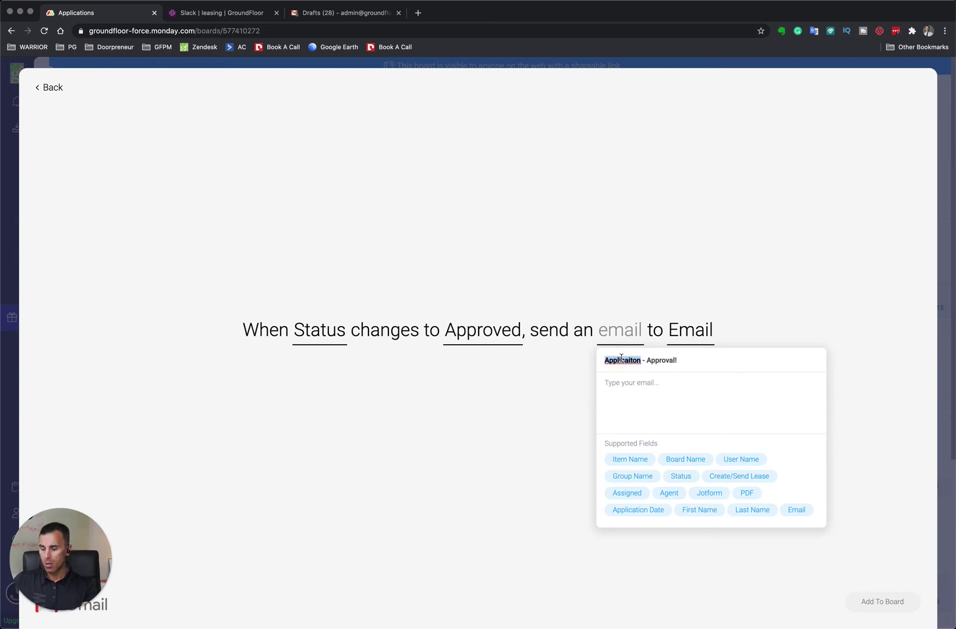
text(Applicaiton)
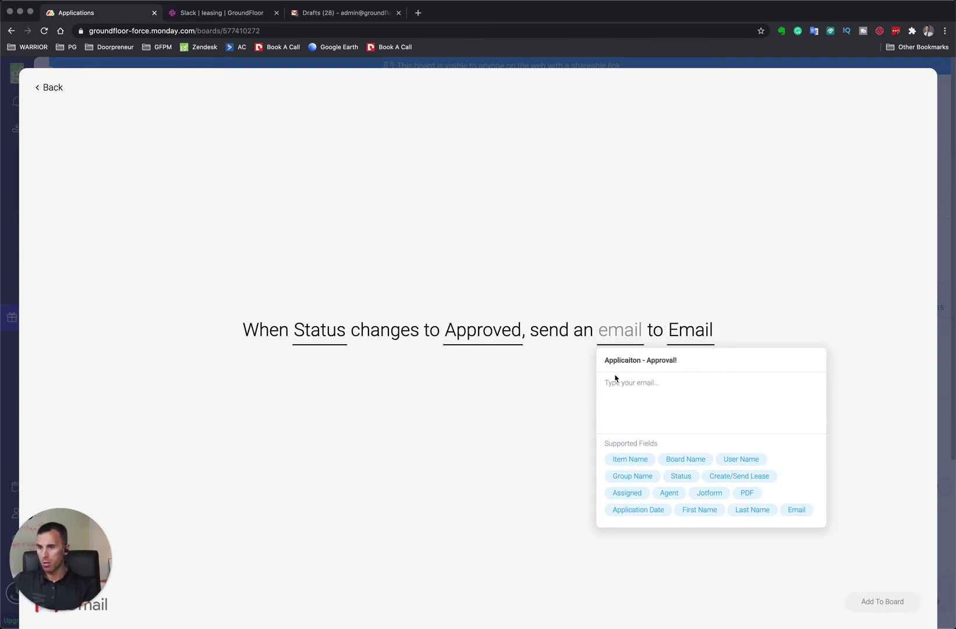
Paste the congratulations message into the body, fix the subject's spelling, and add it to the board
click(613, 390)
key(super+v)
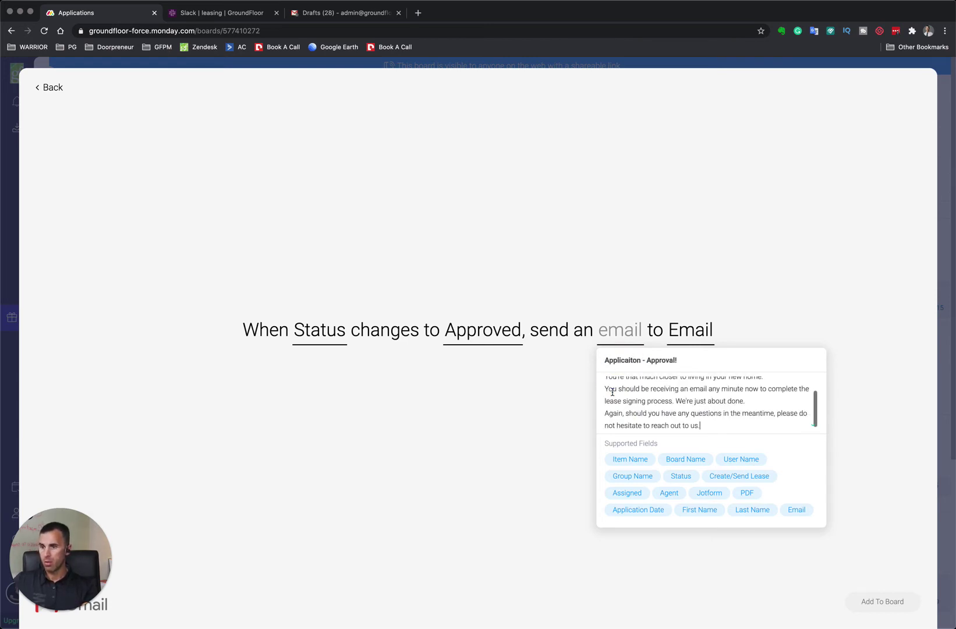
click(640, 359)
key(BackSpace)
key(BackSpace)
key(BackSpace)
key(BackSpace)
text(tion)
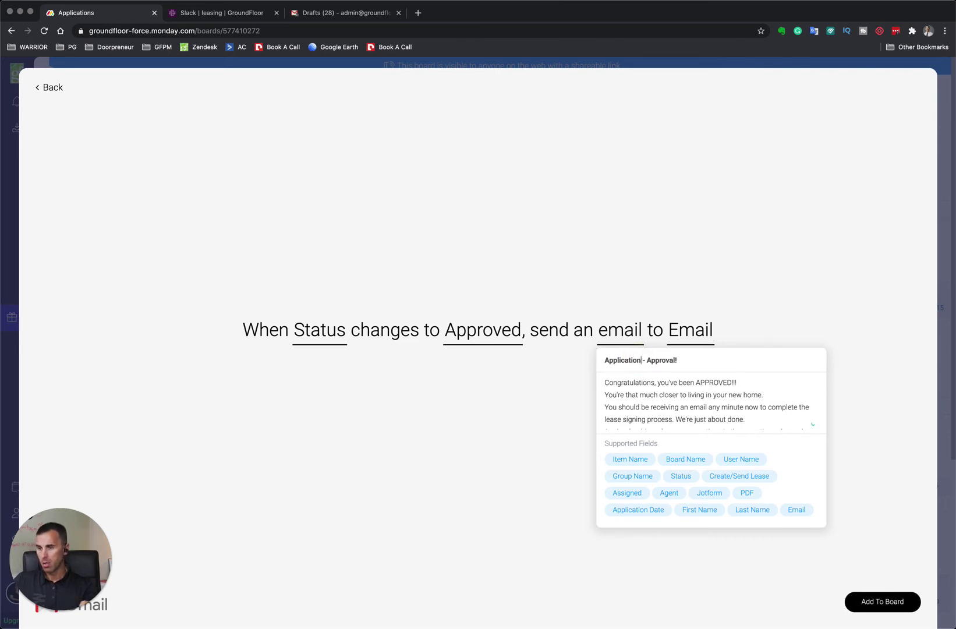
click(757, 381)
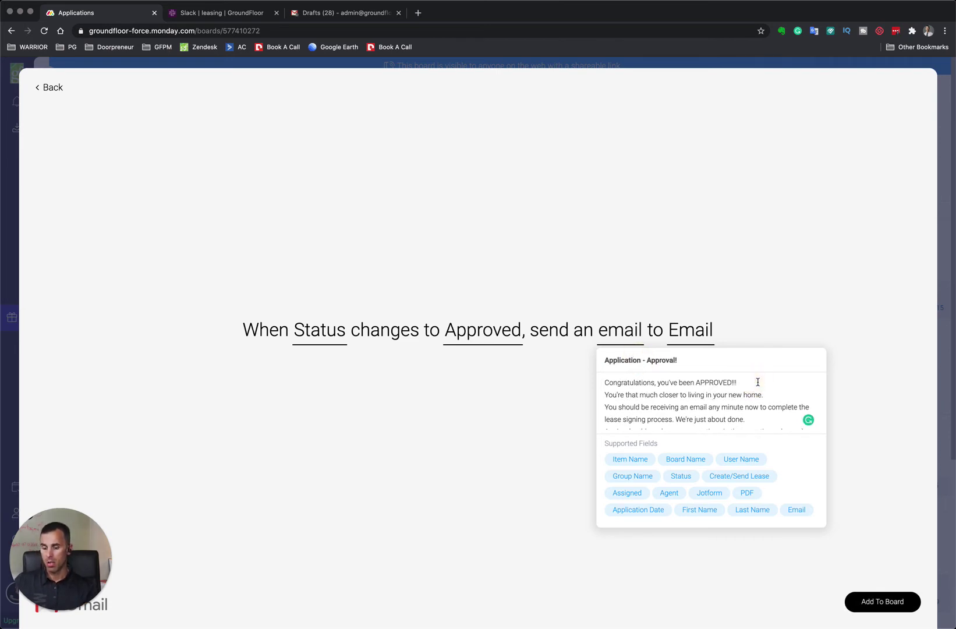
key(Return)
scroll(752, 396, down, 2)
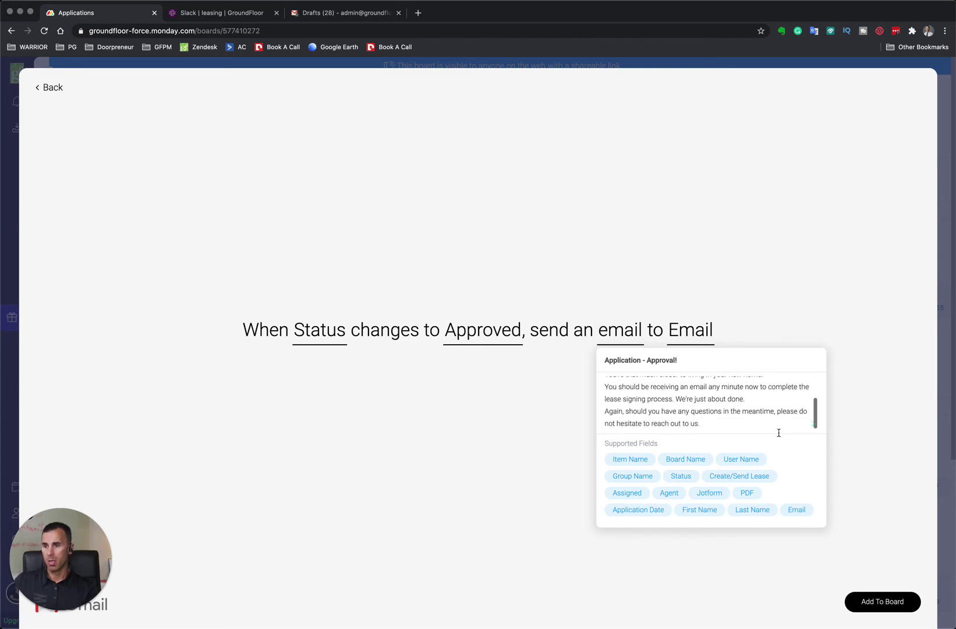
click(875, 601)
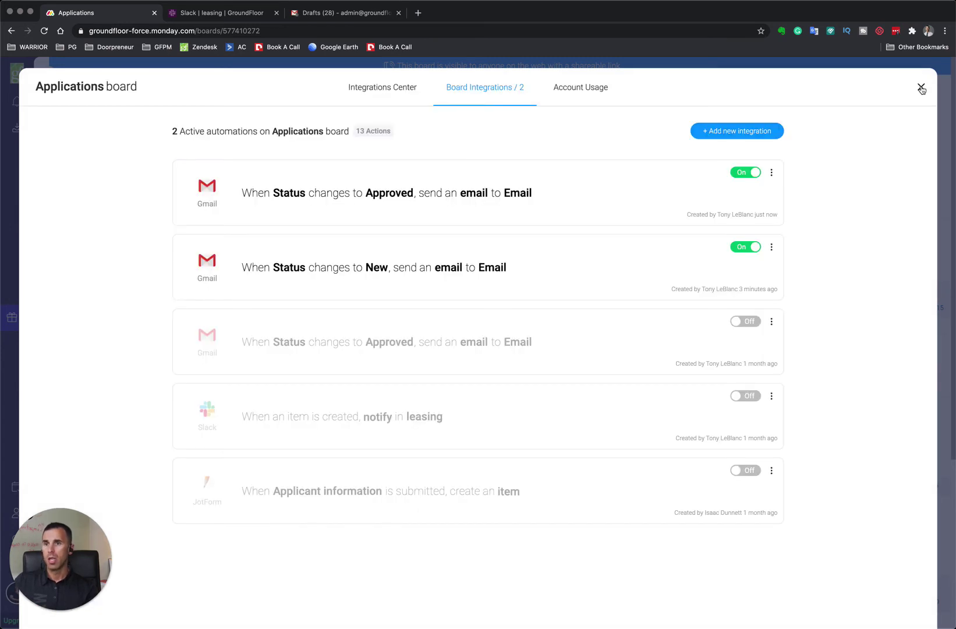
Close the Board Integrations dialog to show the New, In Progress, Approved and Deferred groups
click(920, 88)
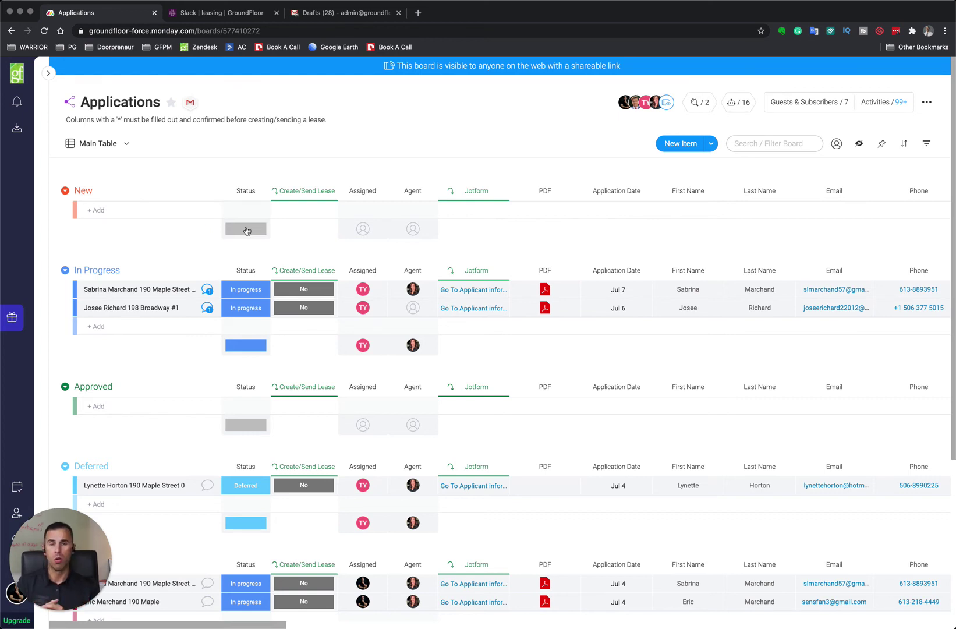
Expand the workspace sidebar beside the Applications board
click(51, 73)
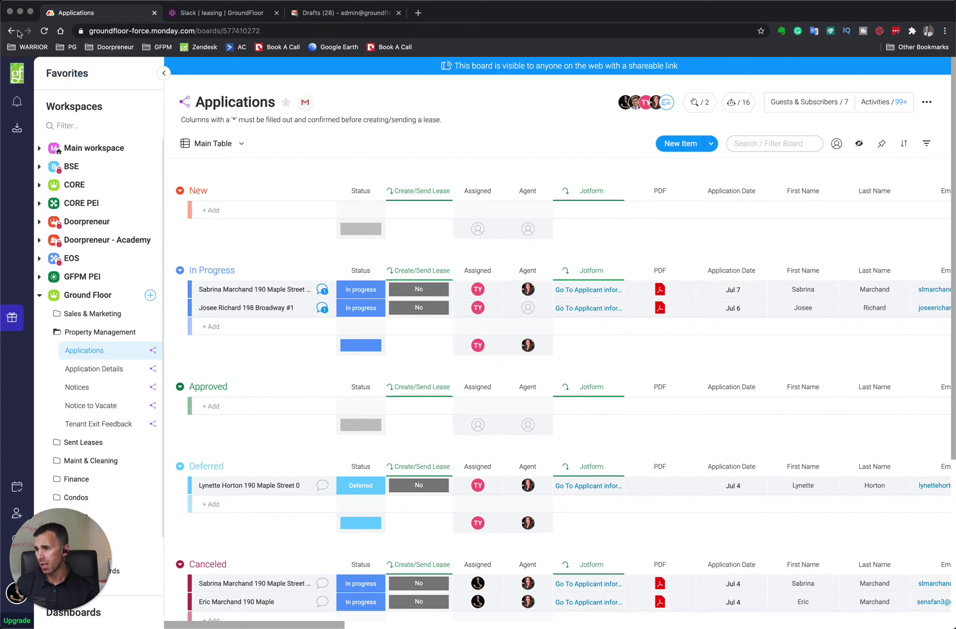
click(101, 332)
click(88, 370)
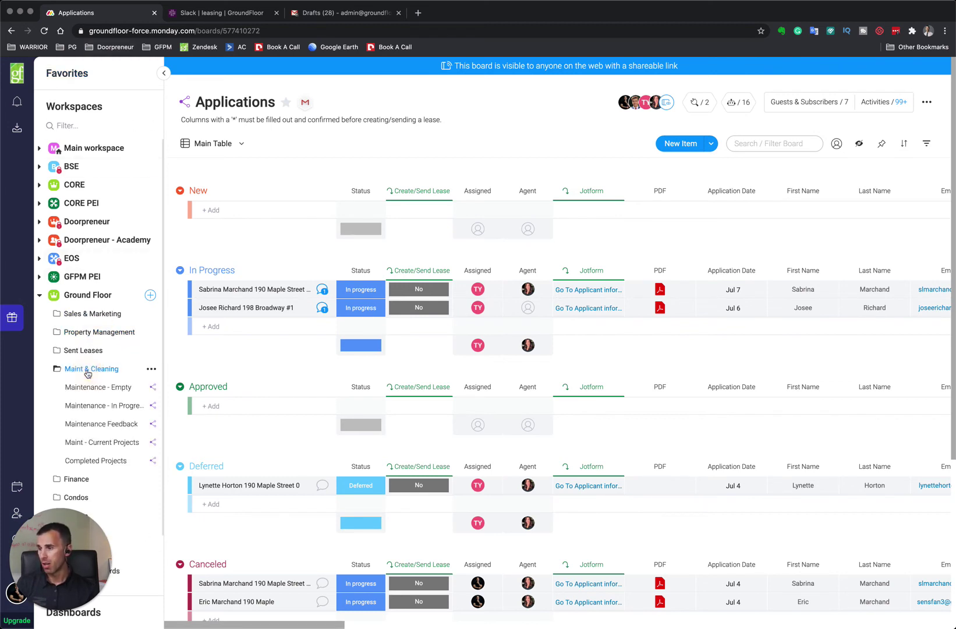
click(96, 404)
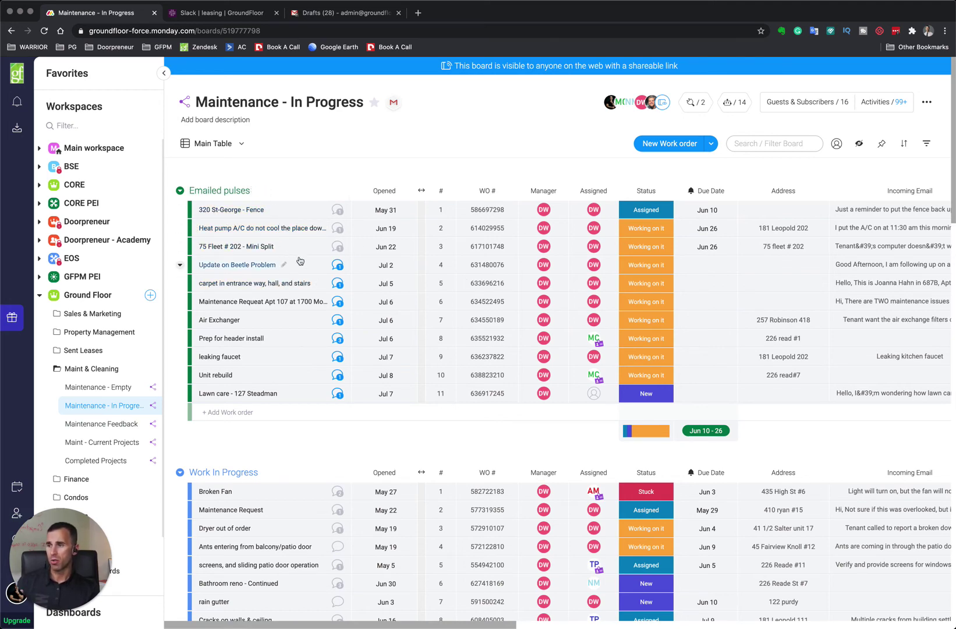
scroll(291, 262, down, 2)
scroll(294, 291, down, 2)
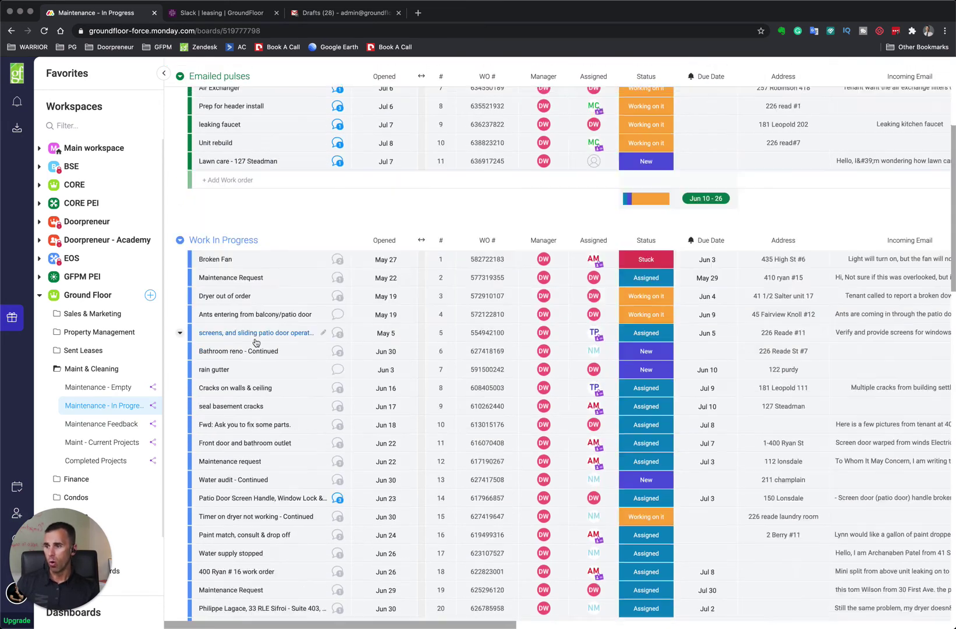
scroll(256, 340, down, 4)
scroll(256, 343, down, 10)
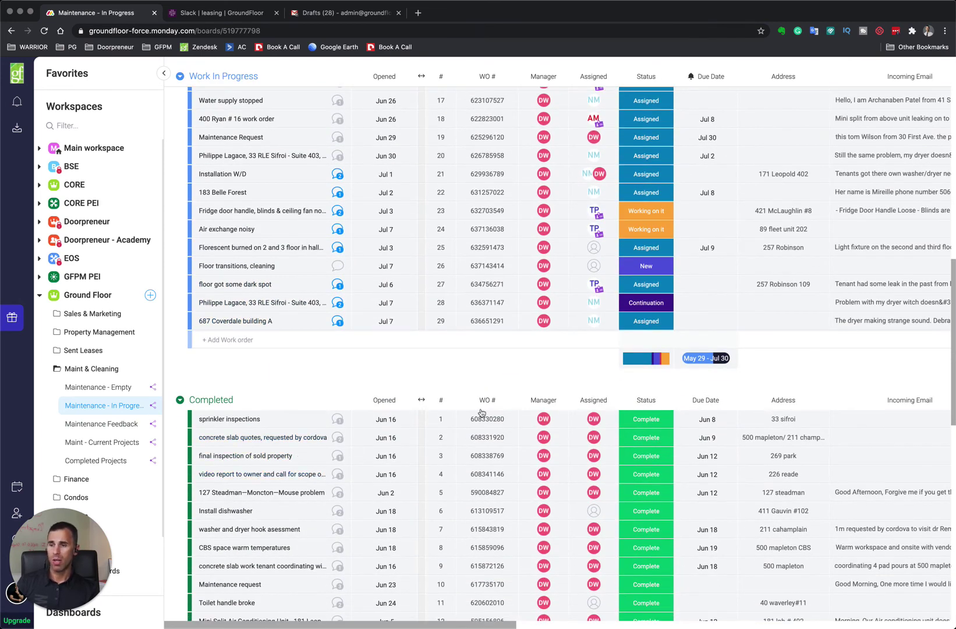
scroll(387, 401, up, 16)
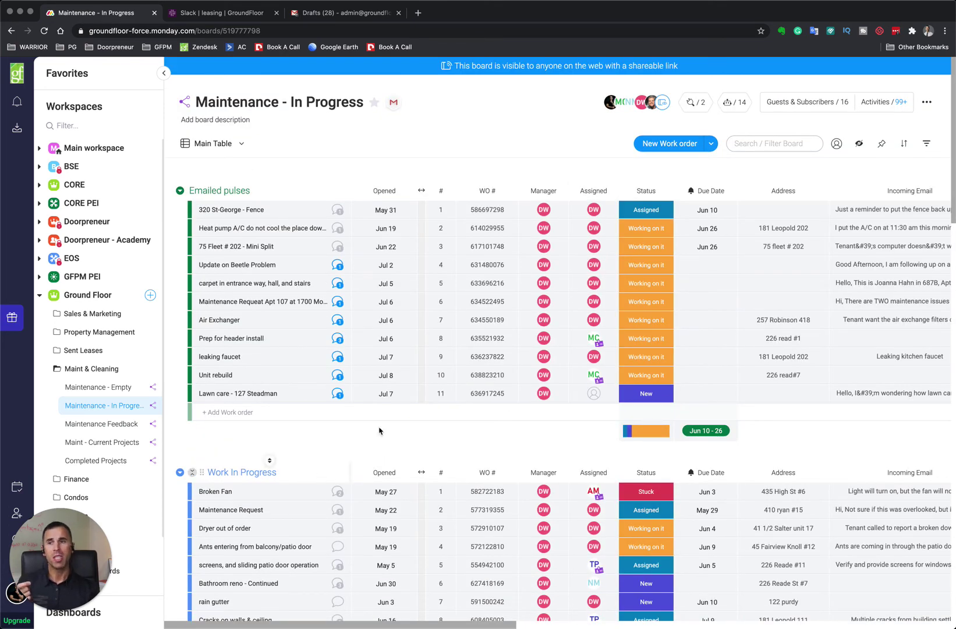
click(693, 103)
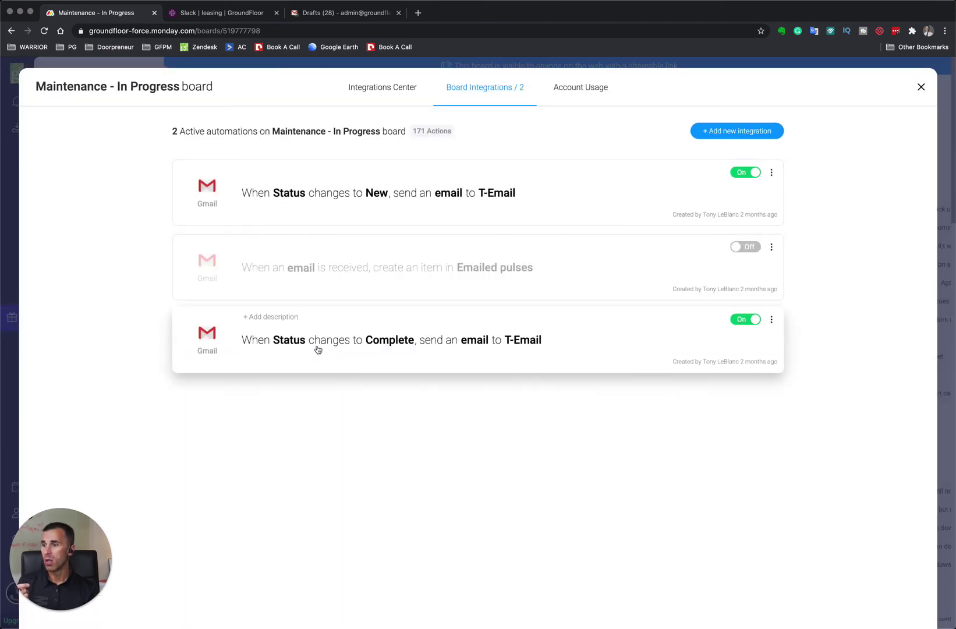
click(463, 347)
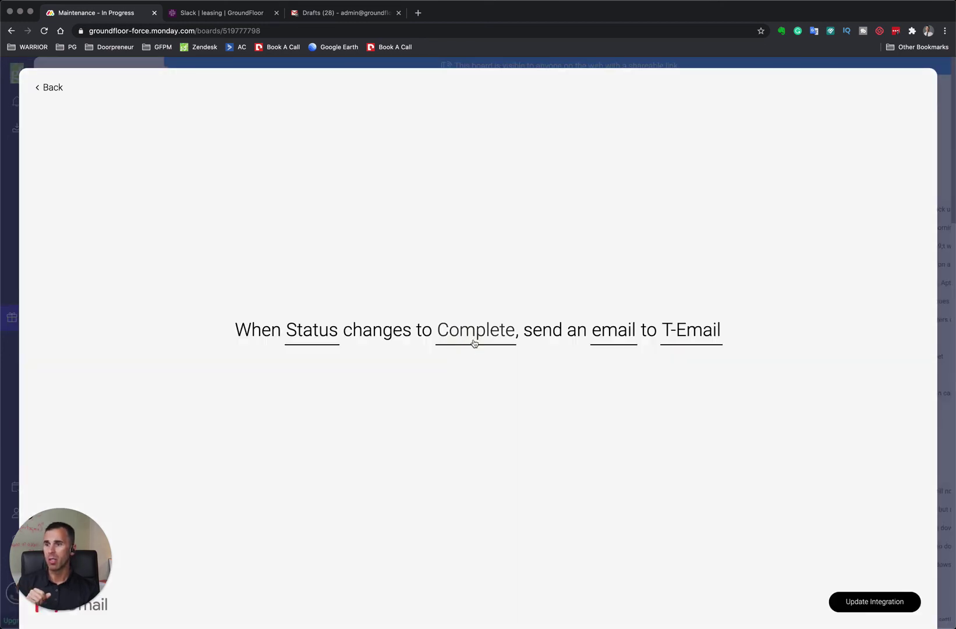
click(619, 332)
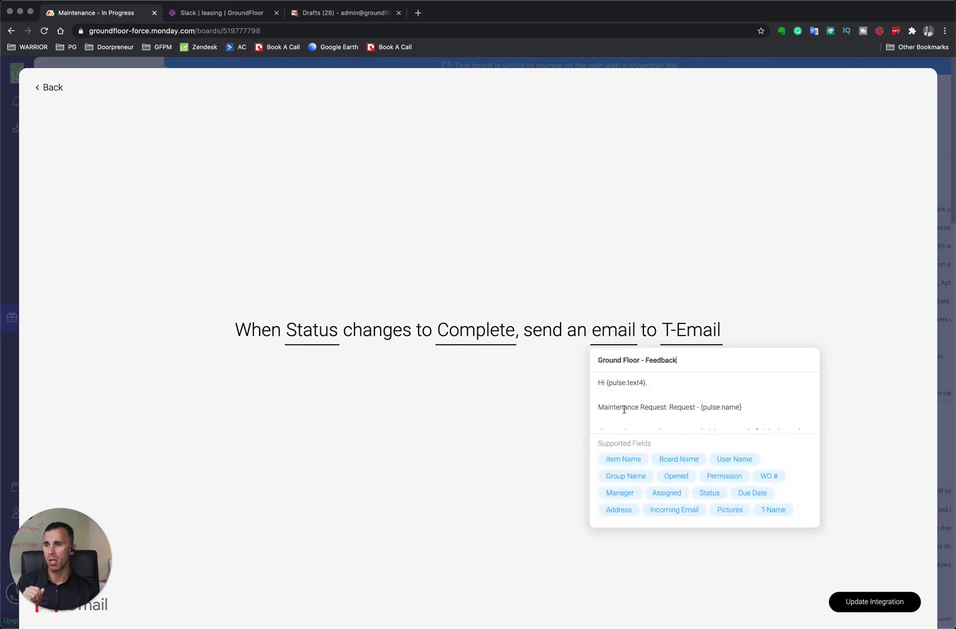
scroll(623, 407, down, 2)
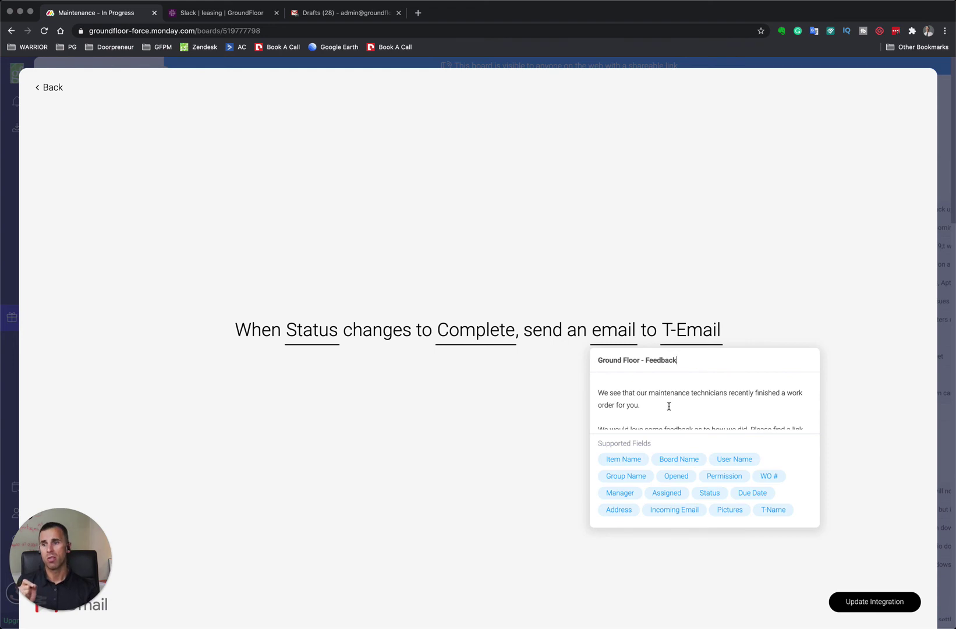
scroll(669, 405, down, 1)
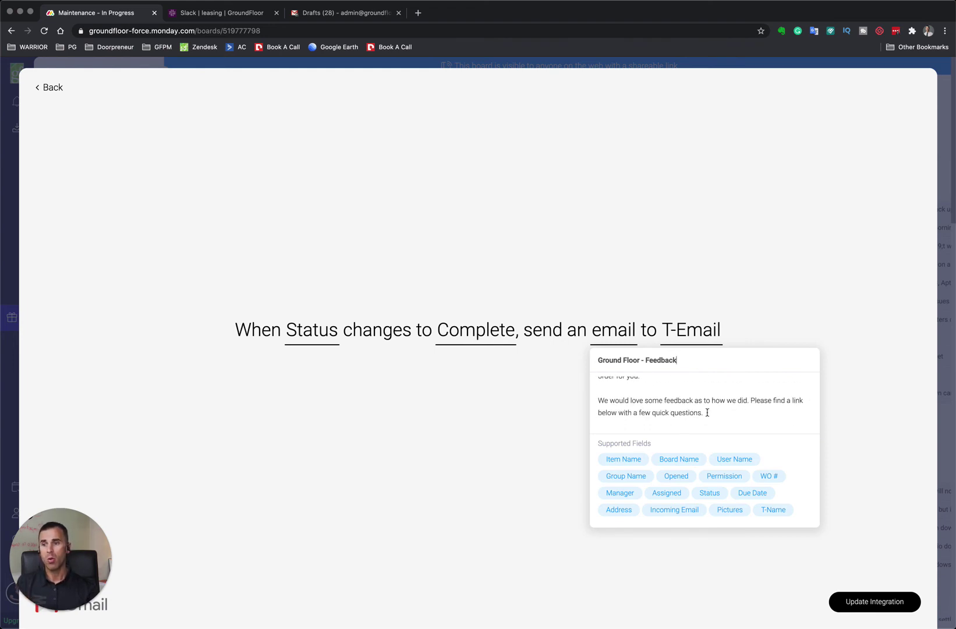
scroll(735, 416, down, 2)
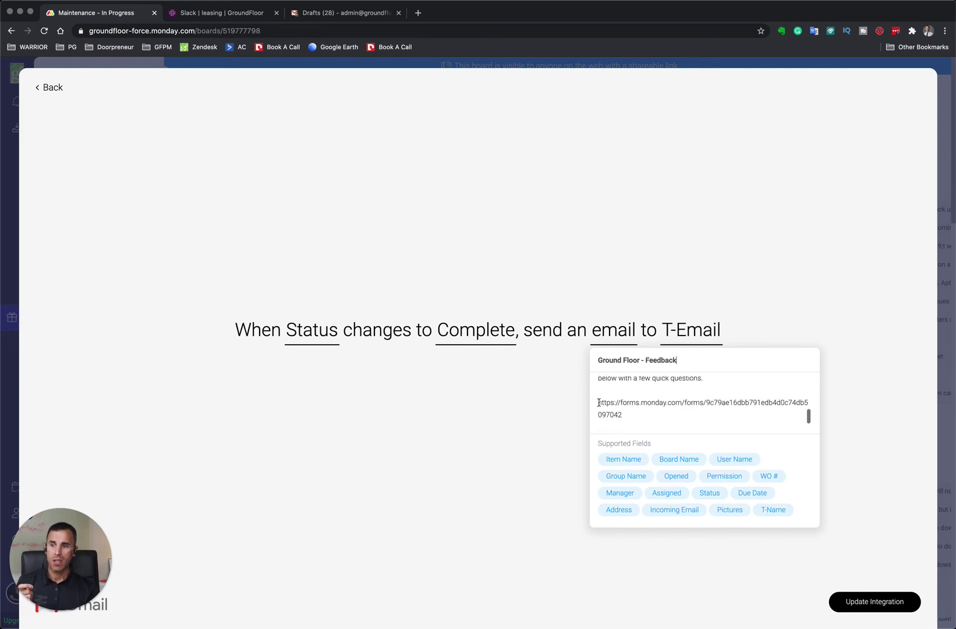
drag(598, 403, 633, 412)
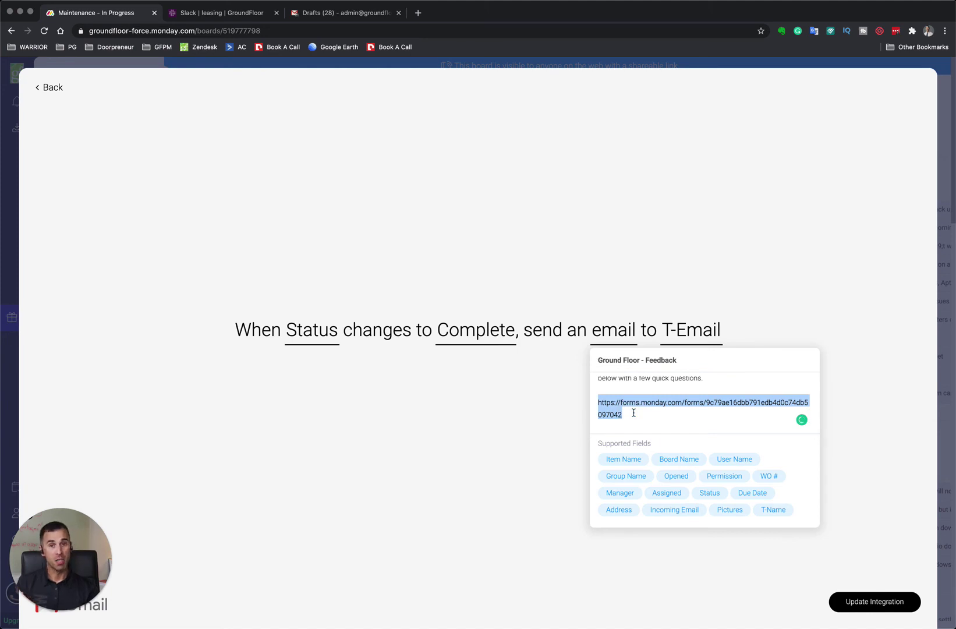
click(44, 87)
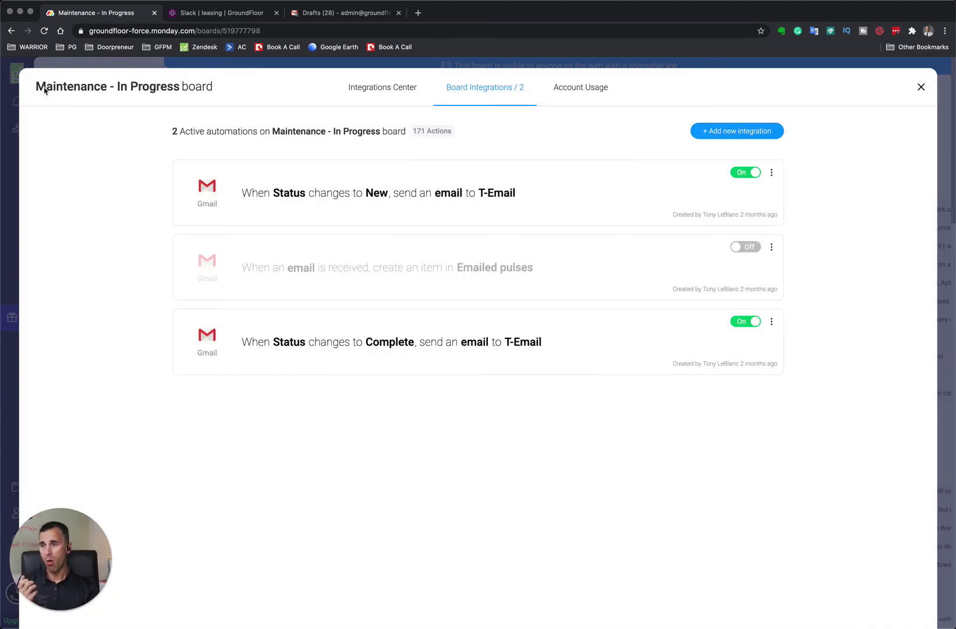
click(919, 87)
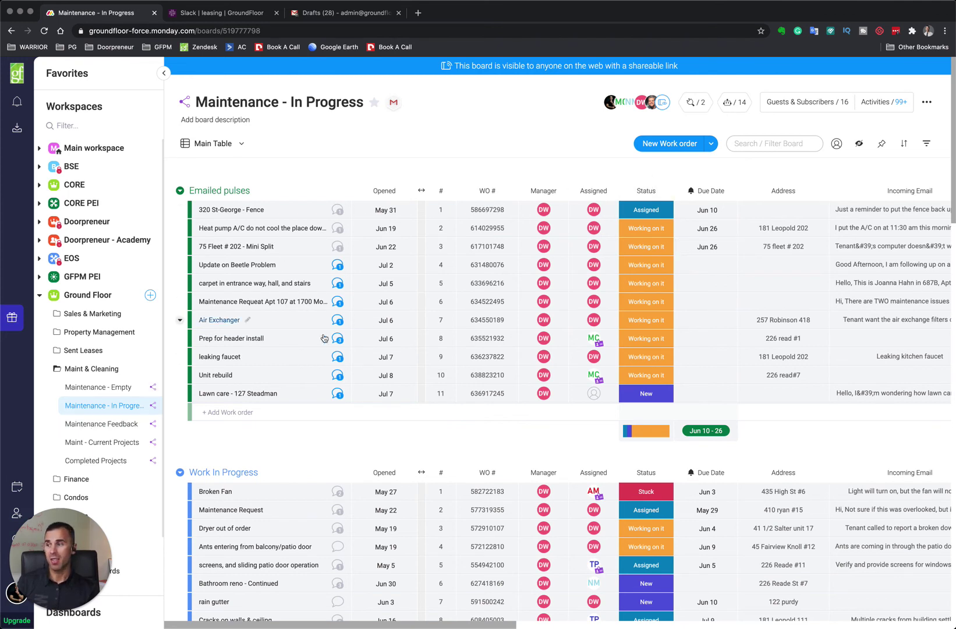
On the Maintenance Feedback board, switch to the Feedback Form view and preview it as tenants see it
click(97, 425)
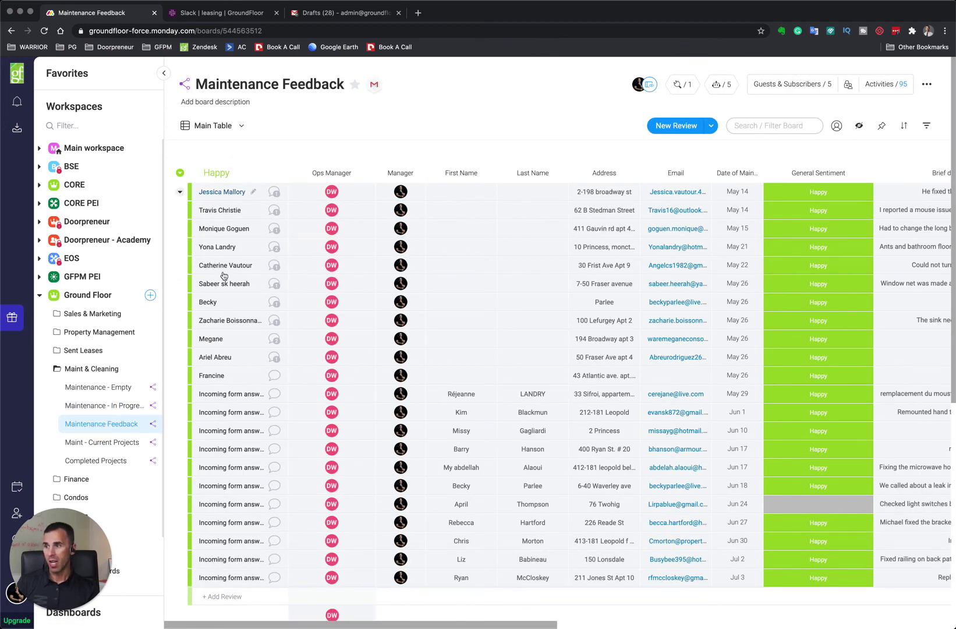
scroll(243, 416, down, 5)
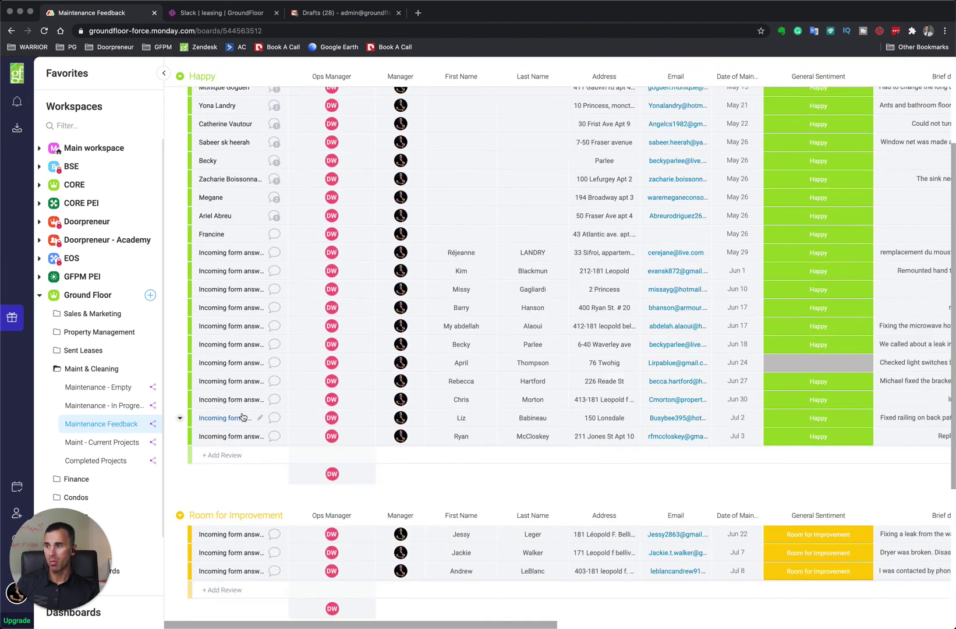
scroll(239, 477, down, 2)
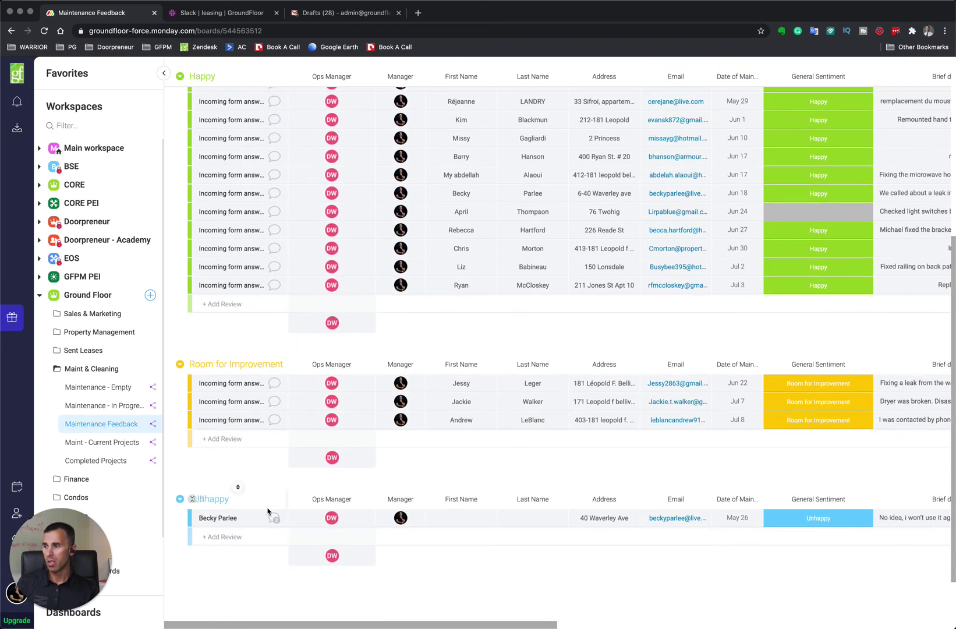
scroll(277, 421, up, 7)
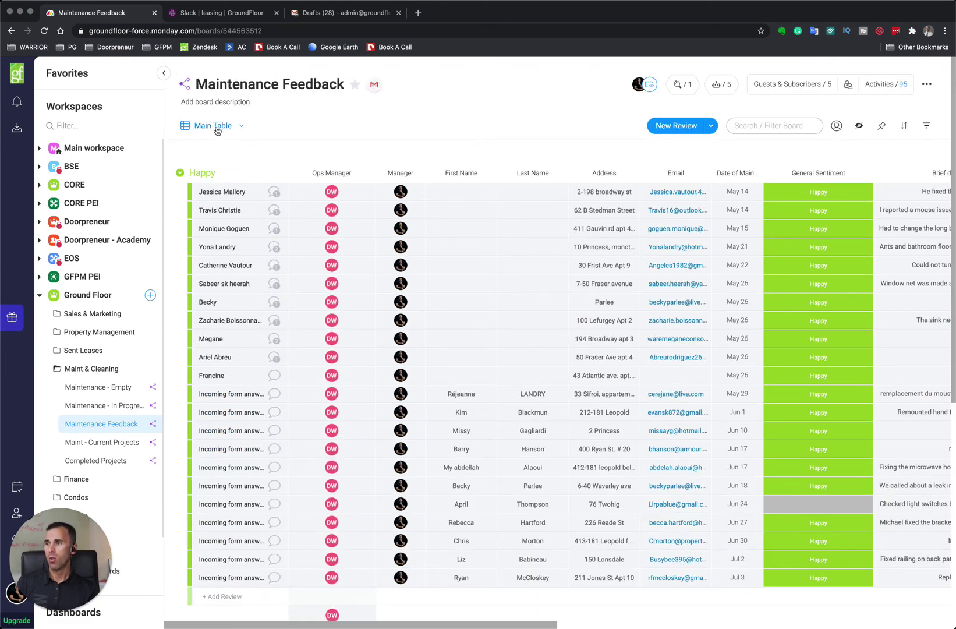
click(235, 126)
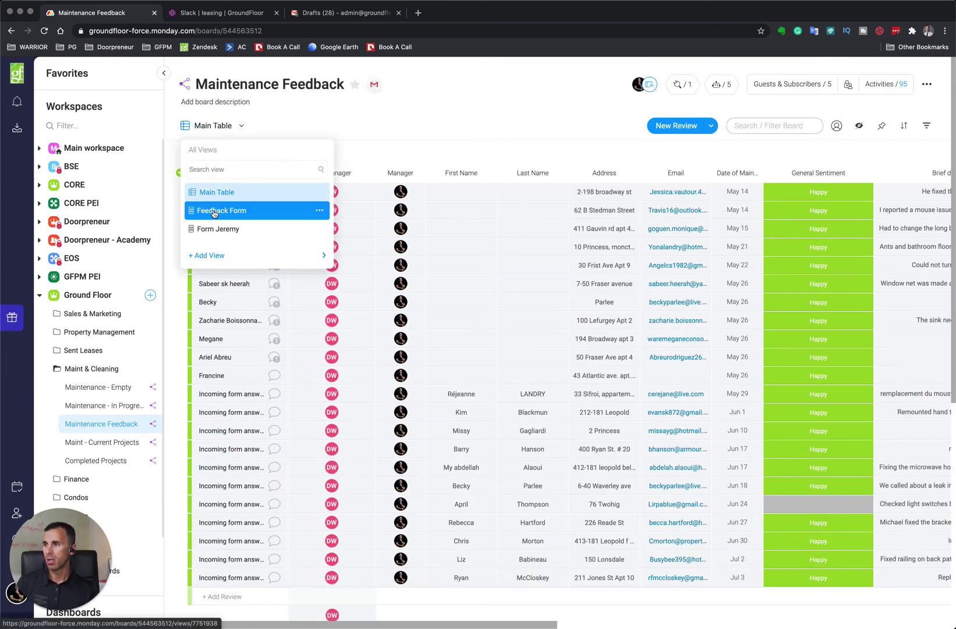
click(214, 212)
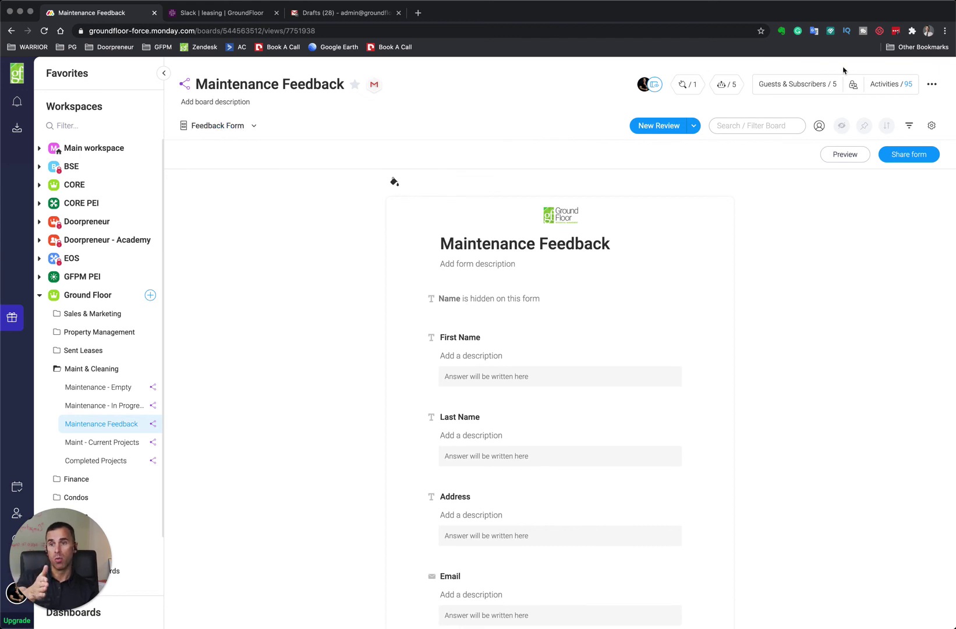
click(844, 154)
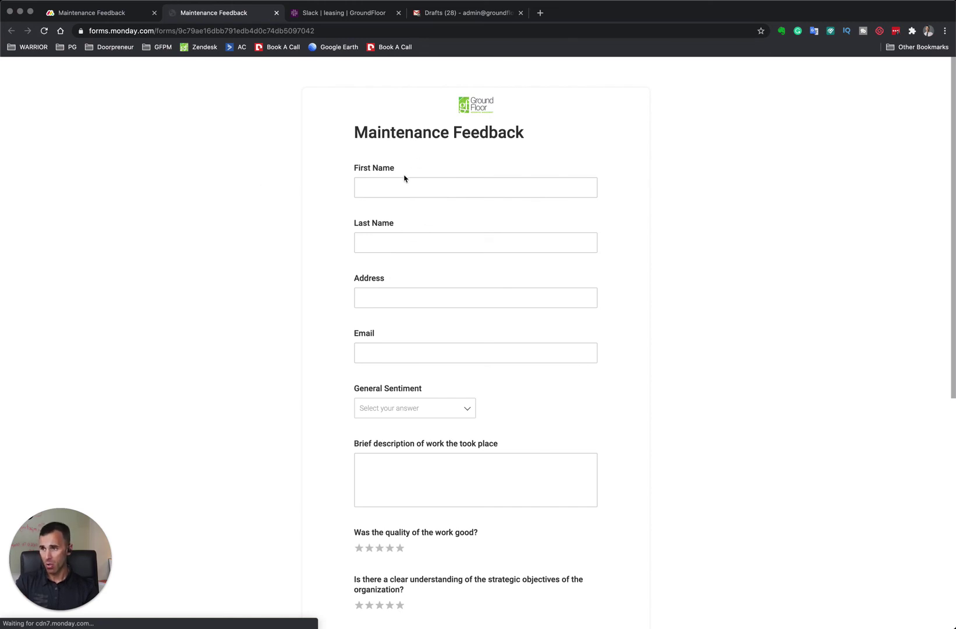
Rate work quality 5 stars and strategic objectives 3 stars, then go back to the editor tab
scroll(387, 278, down, 2)
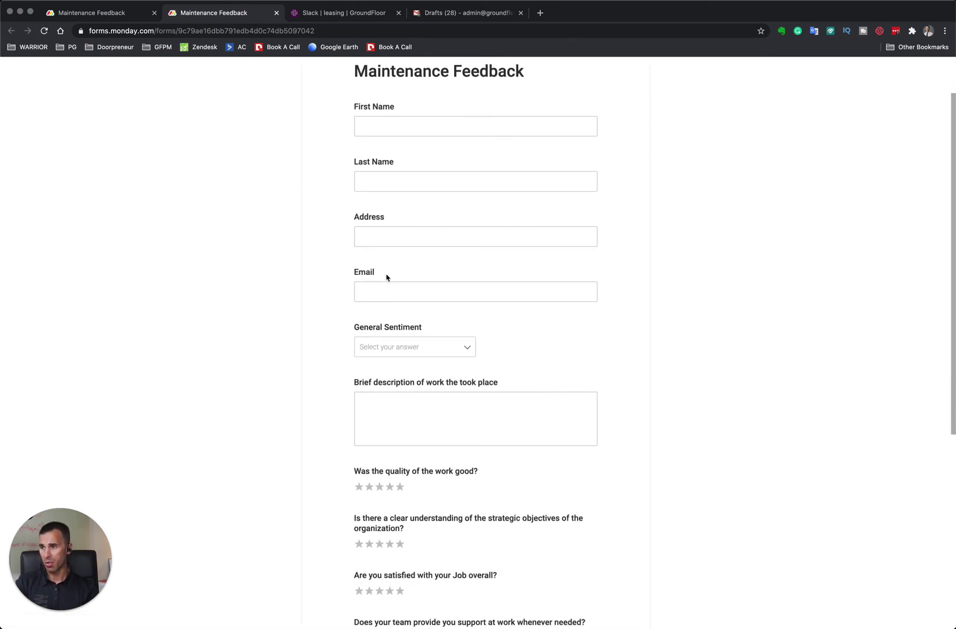
scroll(410, 421, down, 4)
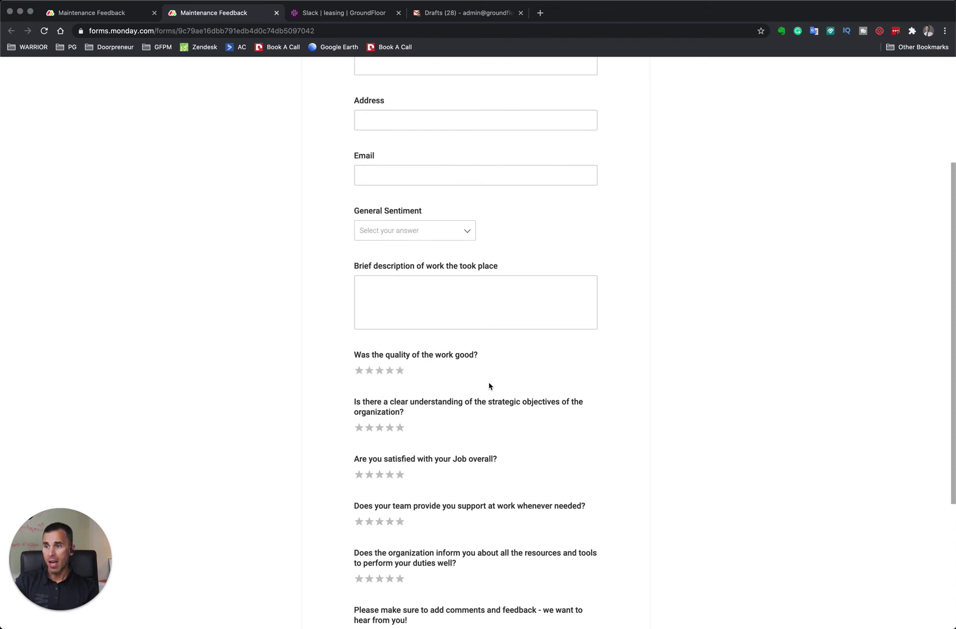
scroll(488, 386, down, 3)
click(400, 278)
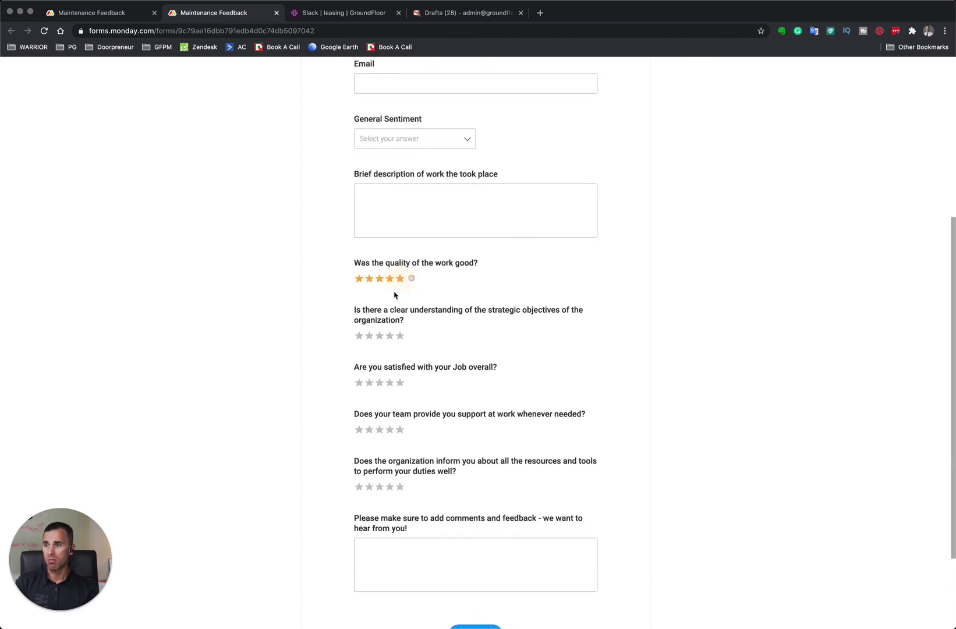
click(379, 336)
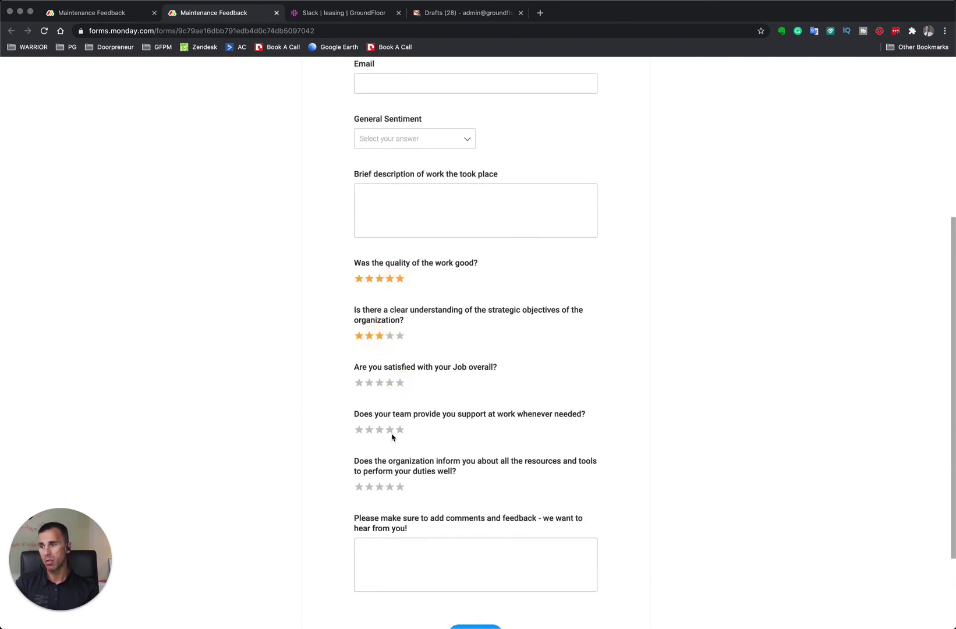
click(410, 555)
scroll(410, 556, down, 2)
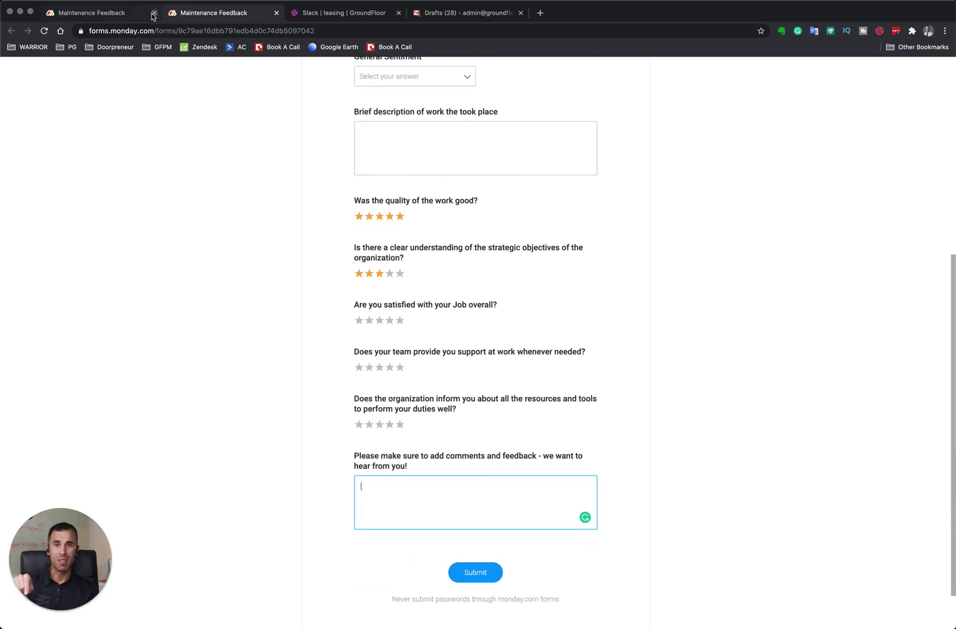
click(79, 13)
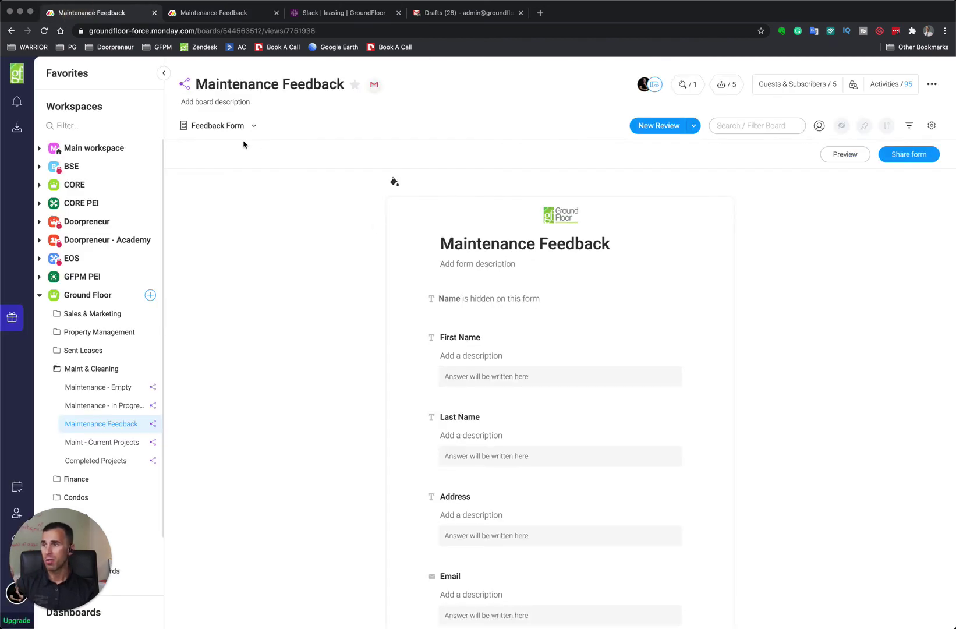
Switch back to the Main Table view and review the Happy, Room for Improvement and Unhappy groups
click(219, 125)
click(217, 192)
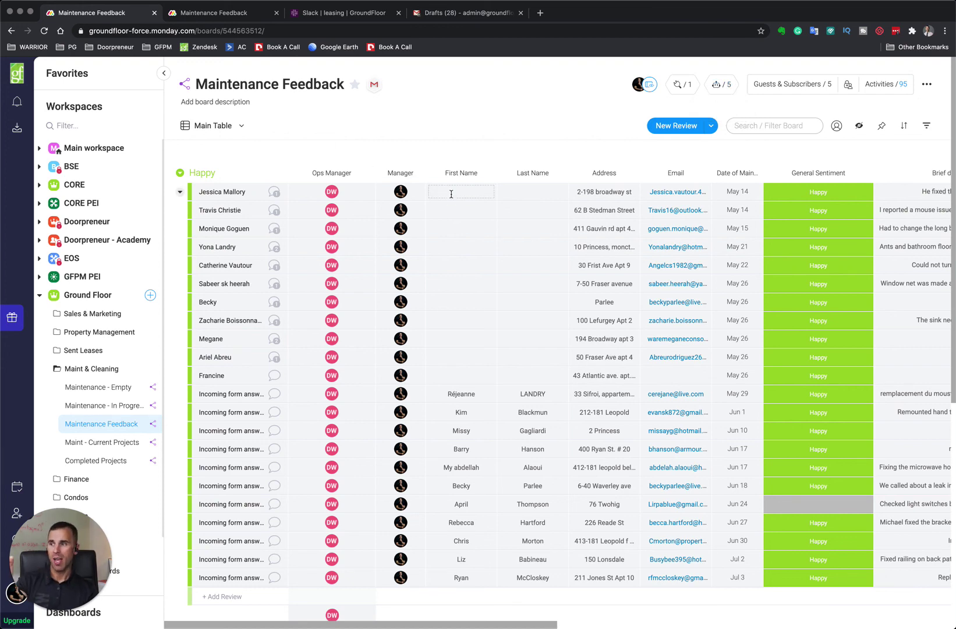
scroll(274, 372, down, 5)
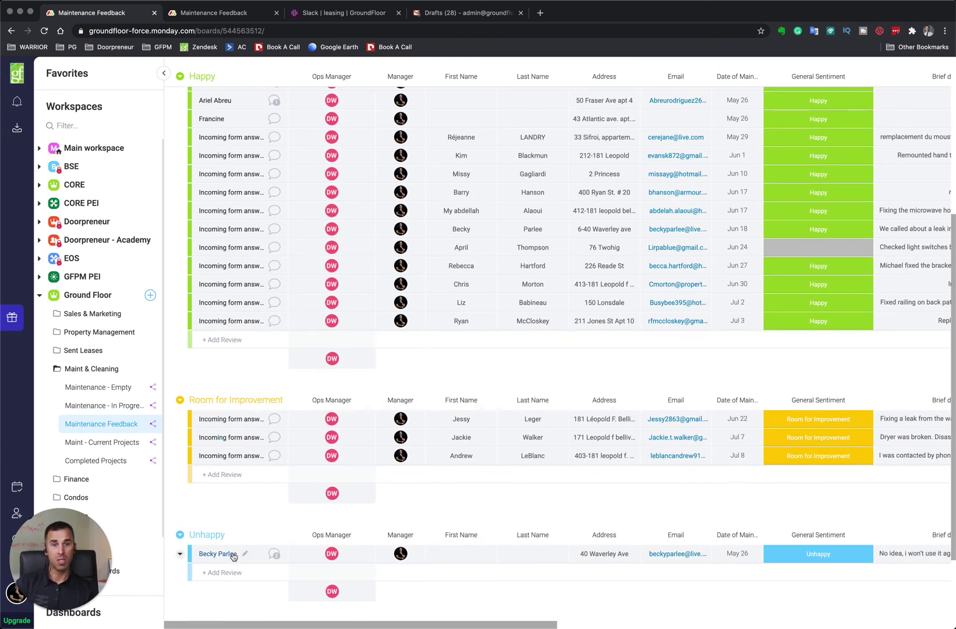
scroll(471, 454, up, 5)
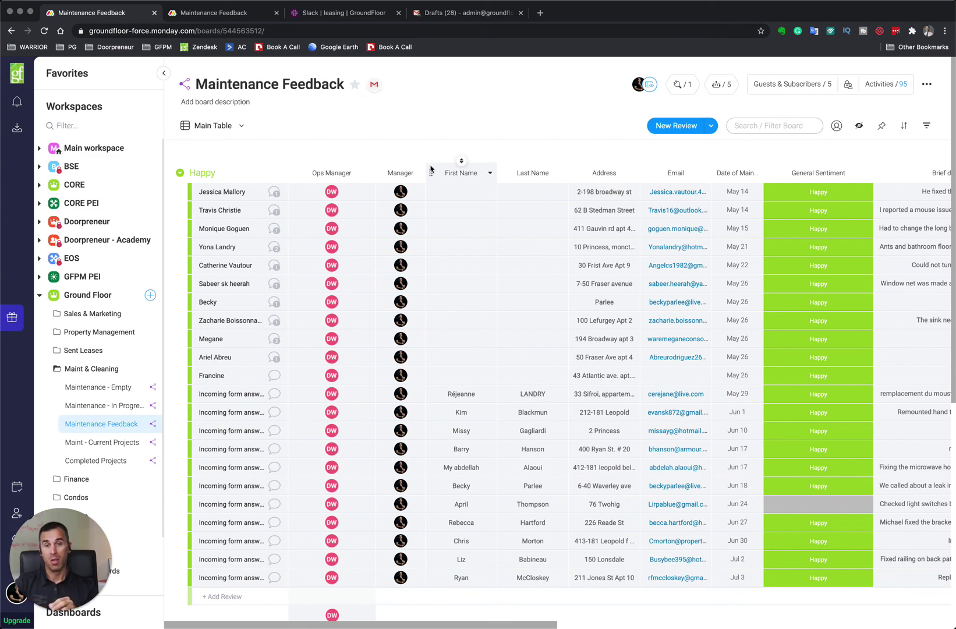
scroll(428, 169, down, 6)
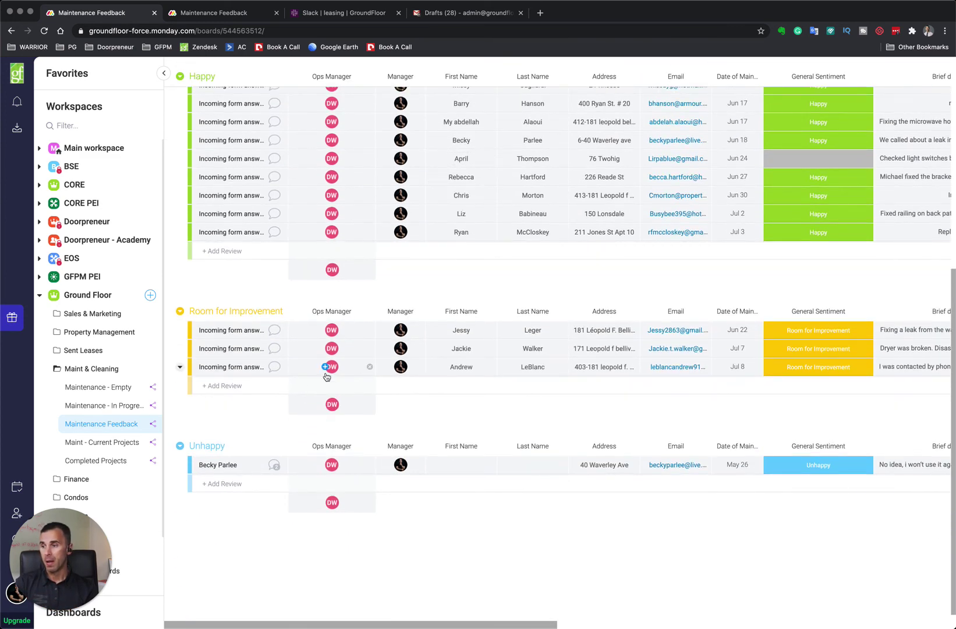
mouse_move(339, 468)
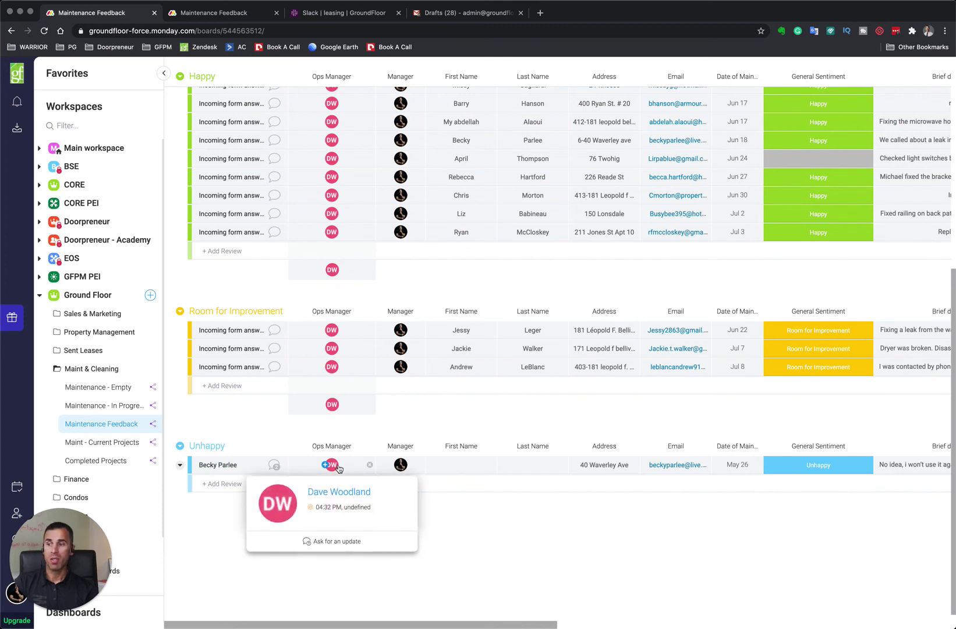